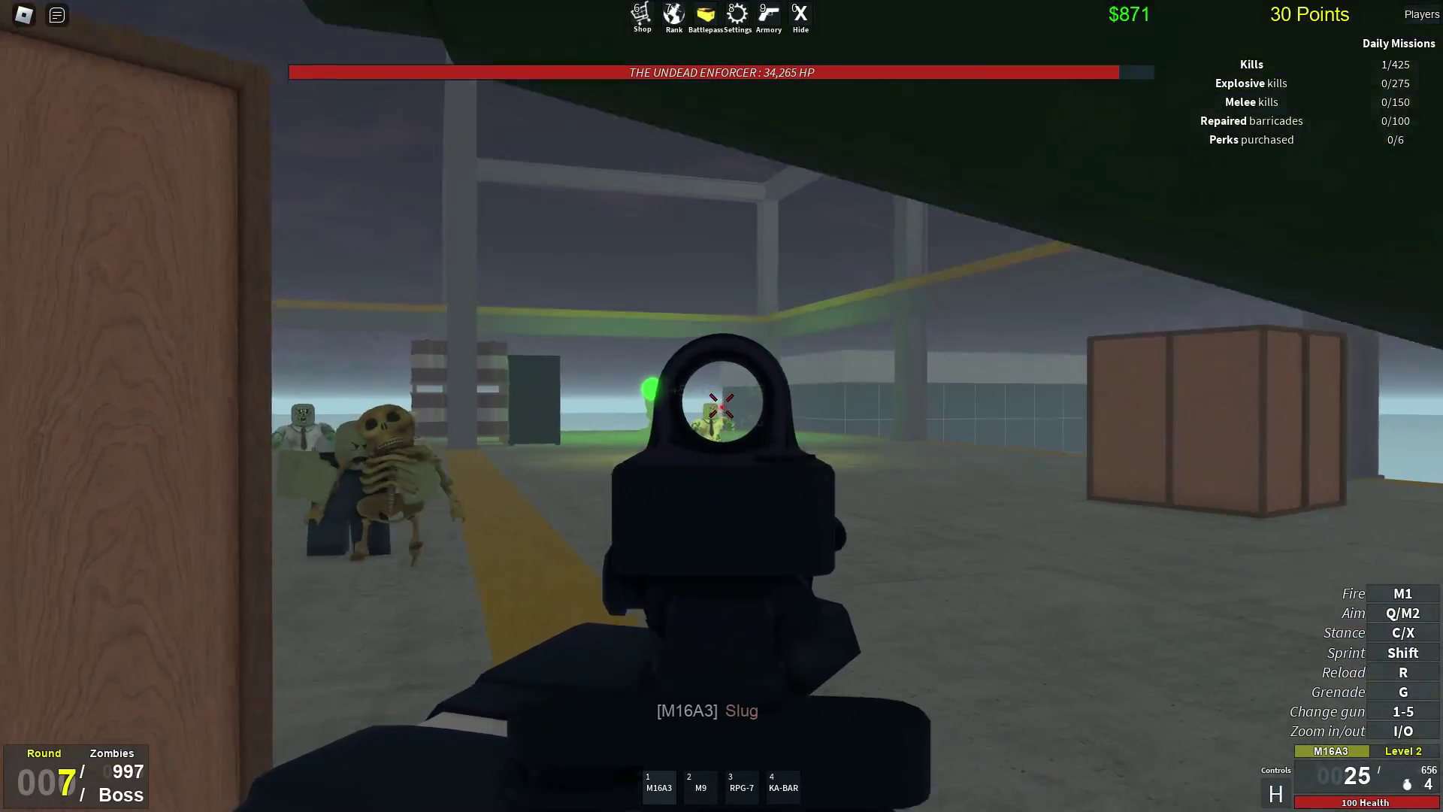
- Shoot at the zombie boss three times and reload the rifle
click(722, 406)
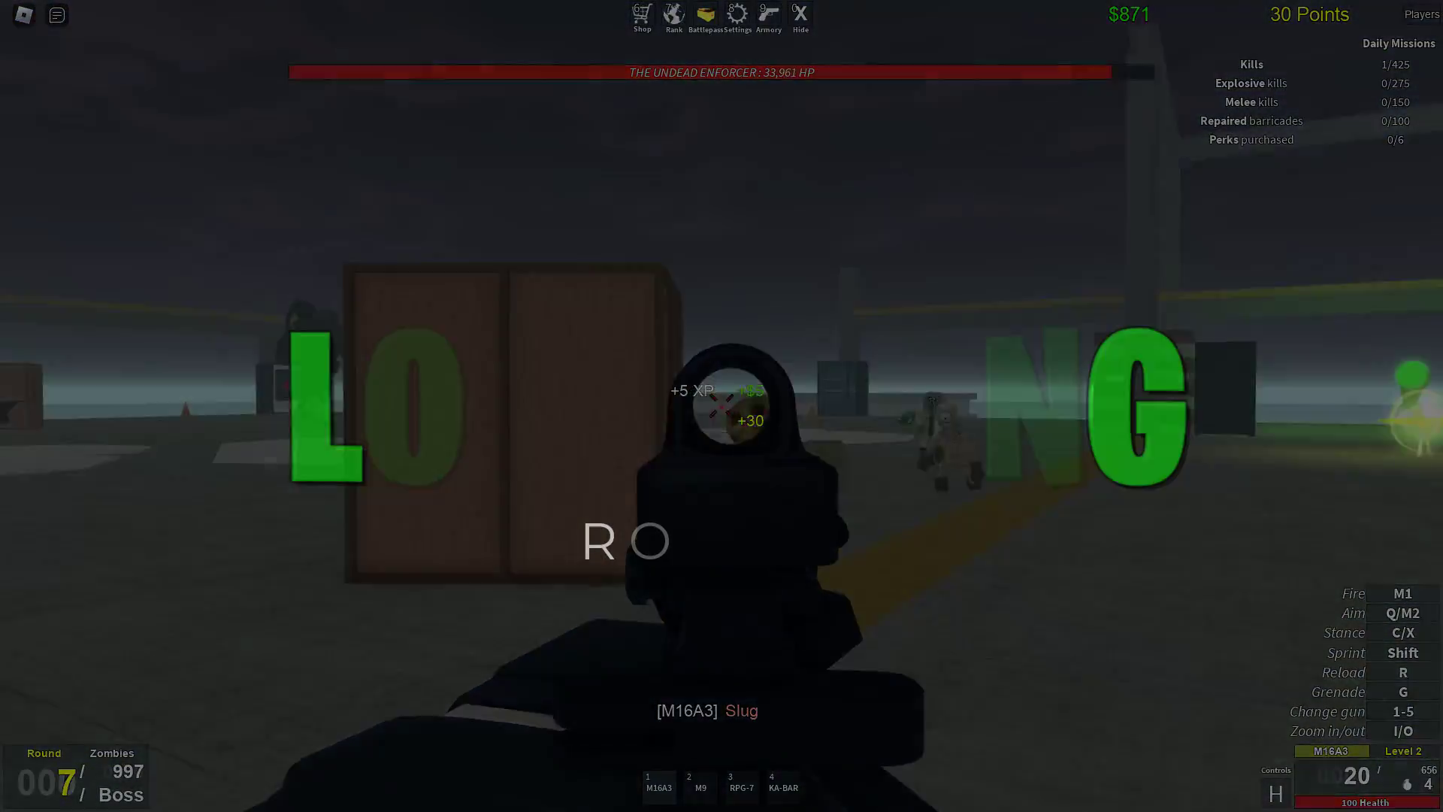
click(722, 406)
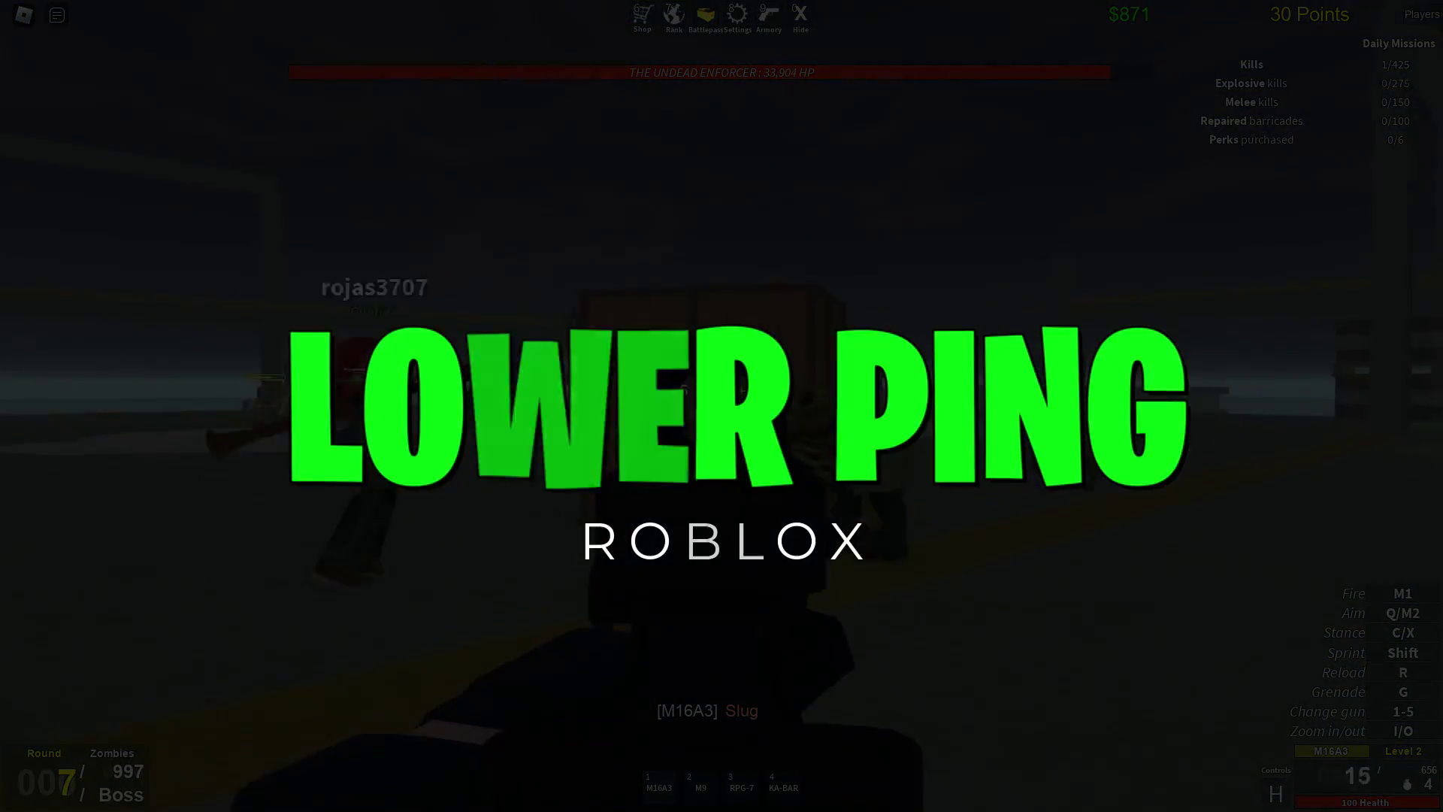
click(722, 406)
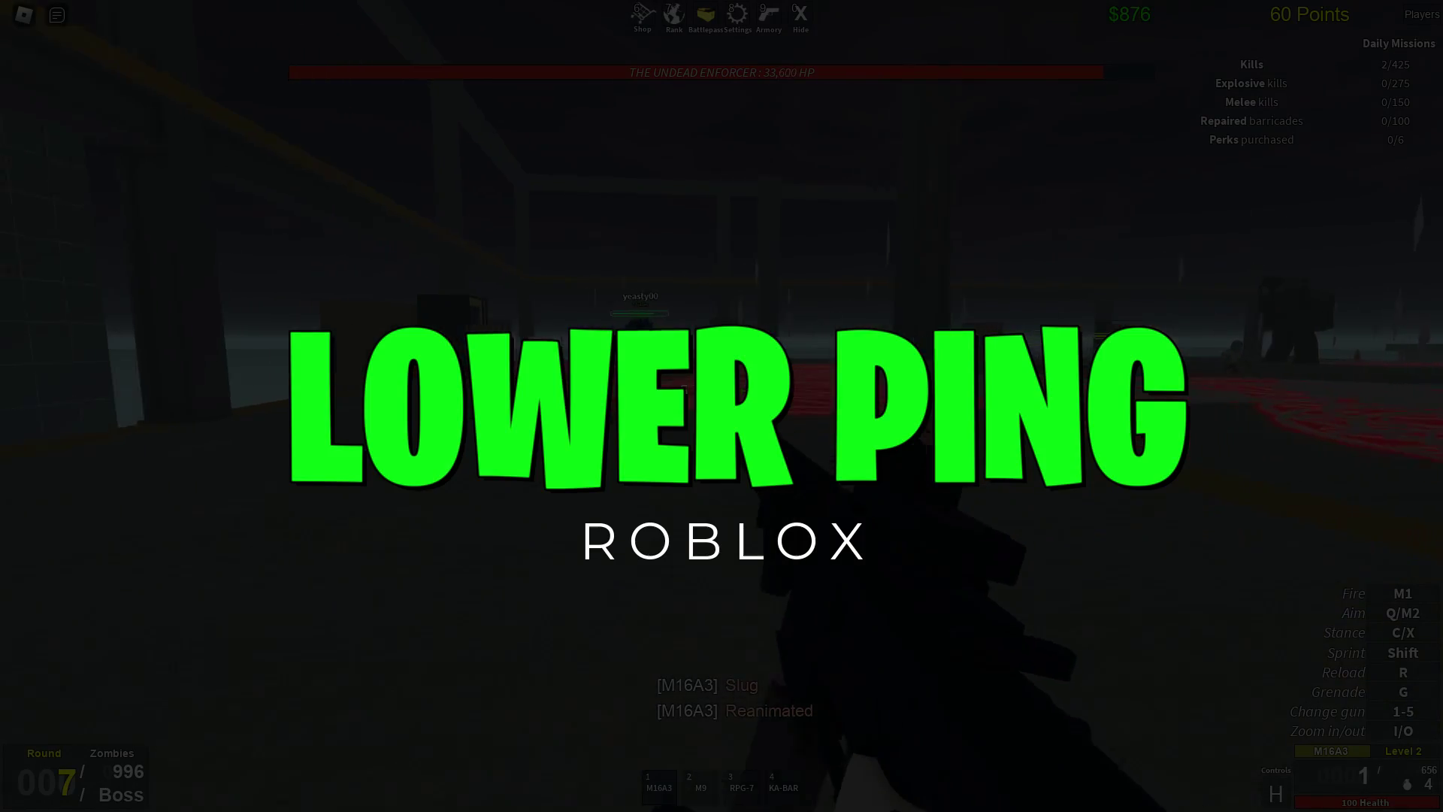
key(r)
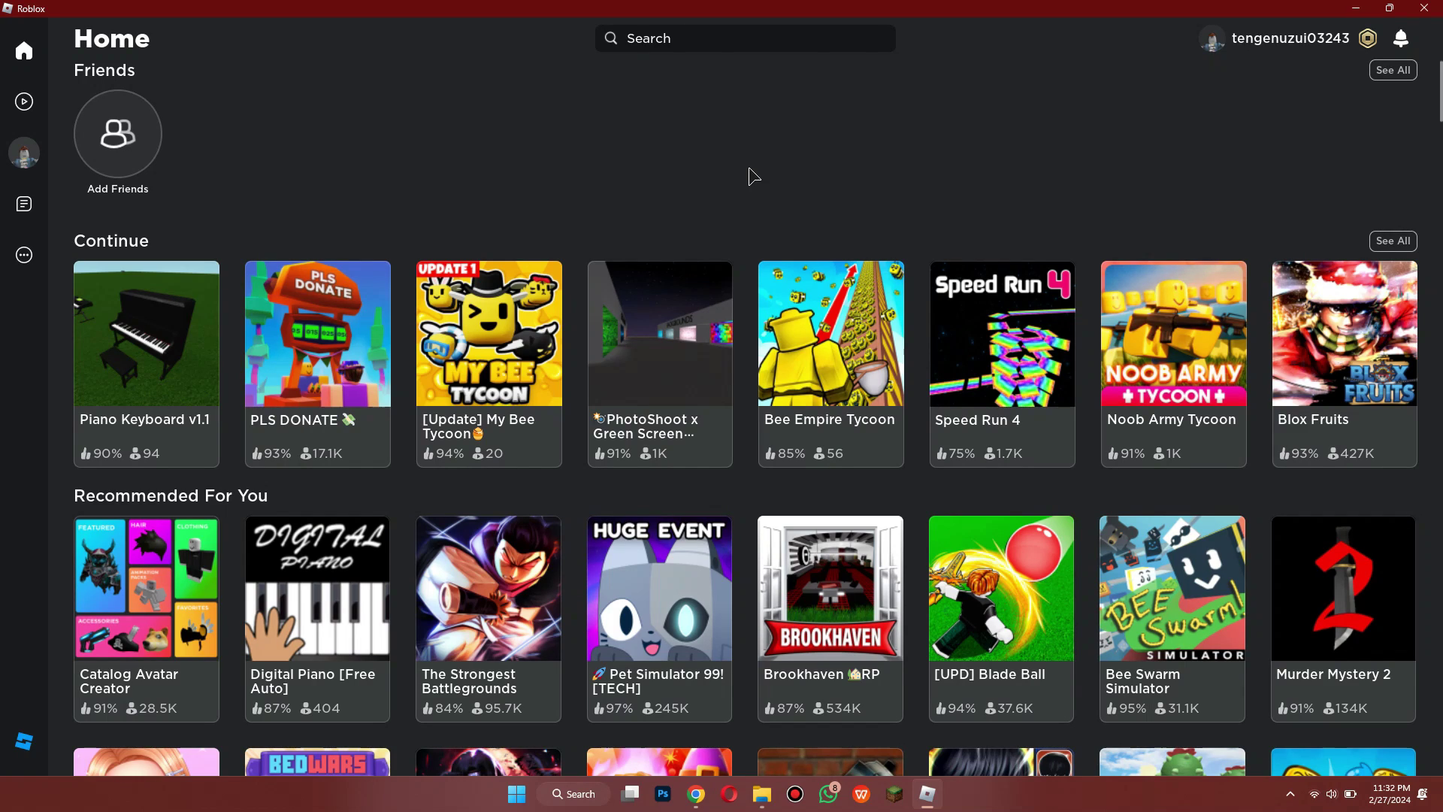
- Minimize the Roblox window to reveal the desktop
click(1356, 8)
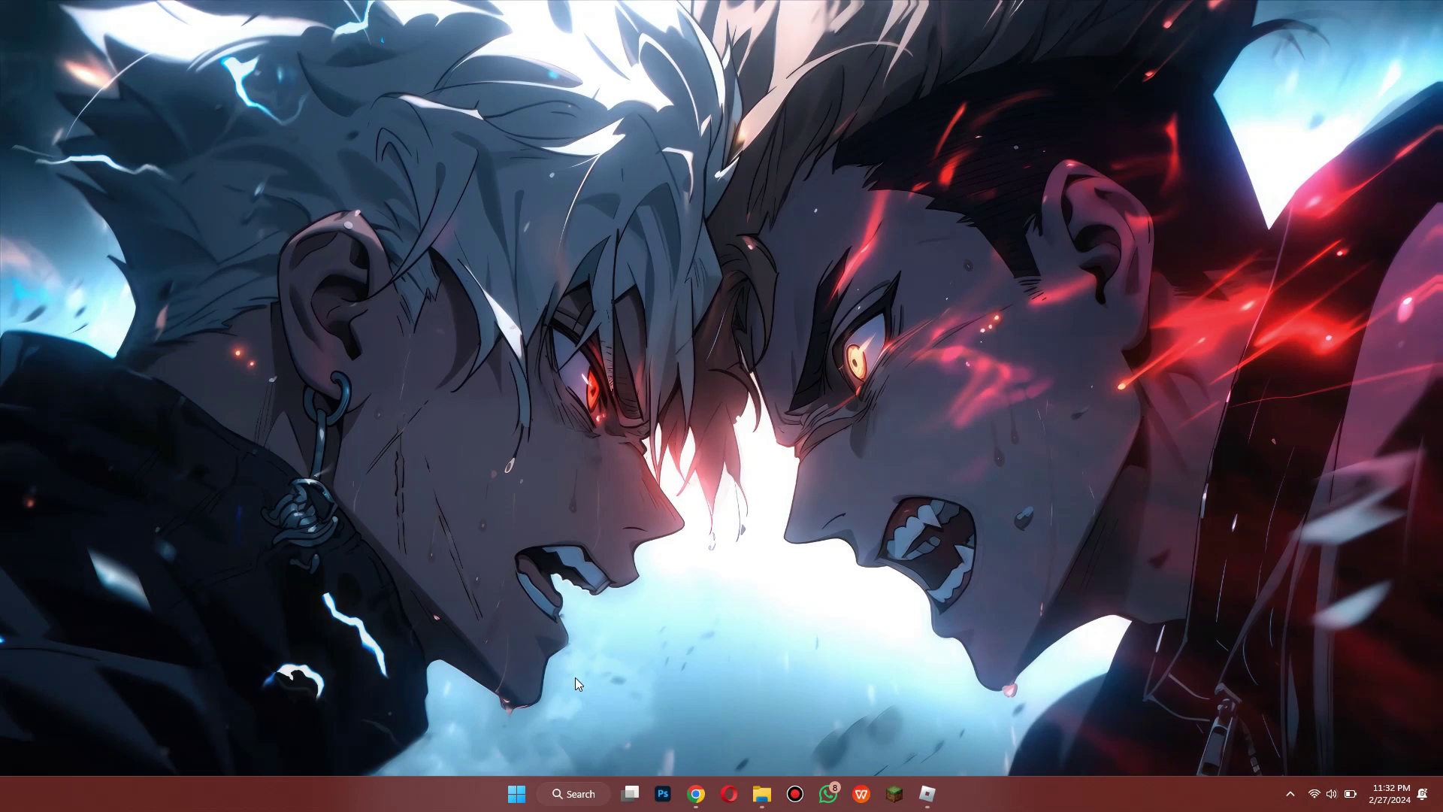
click(573, 803)
text(tas)
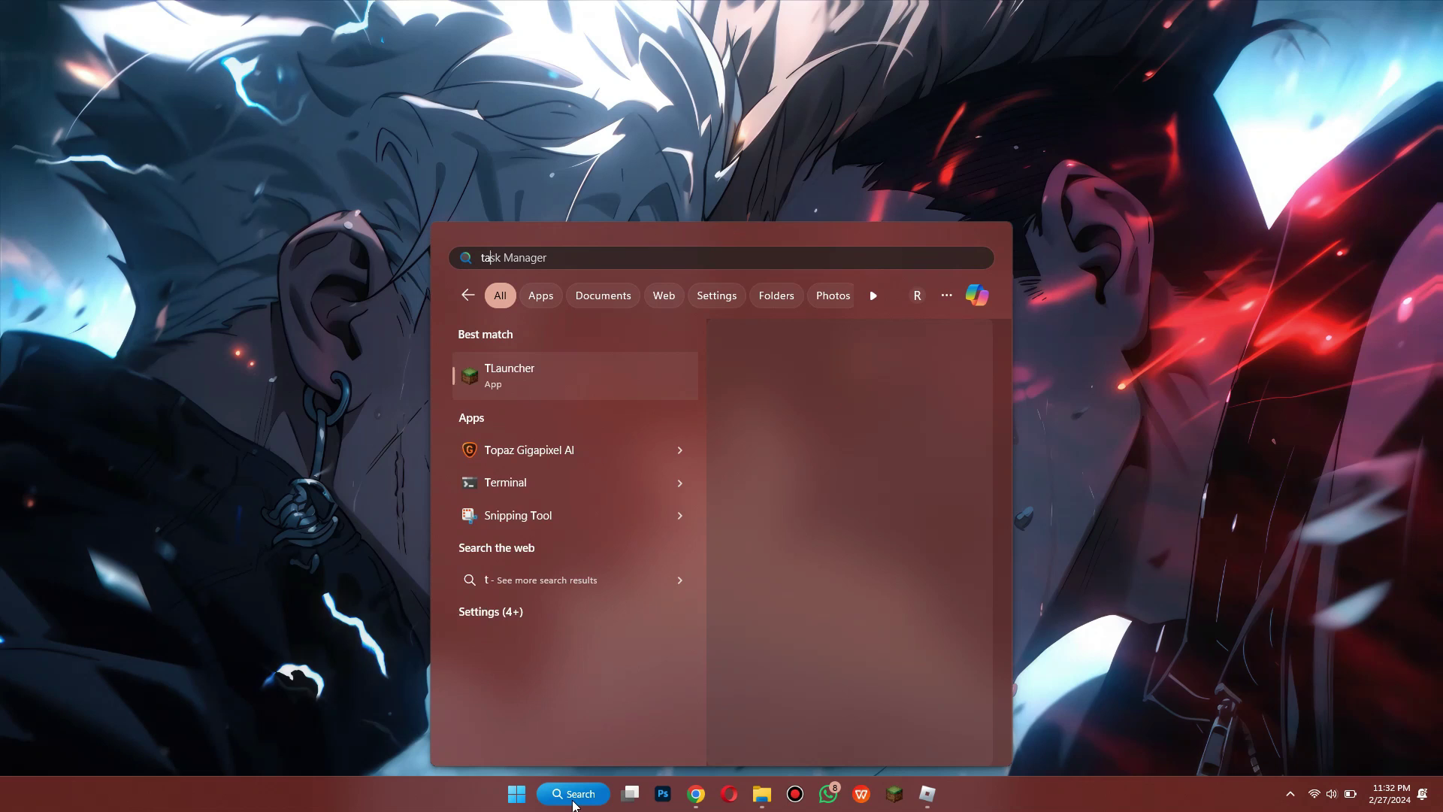
text(k)
key(Return)
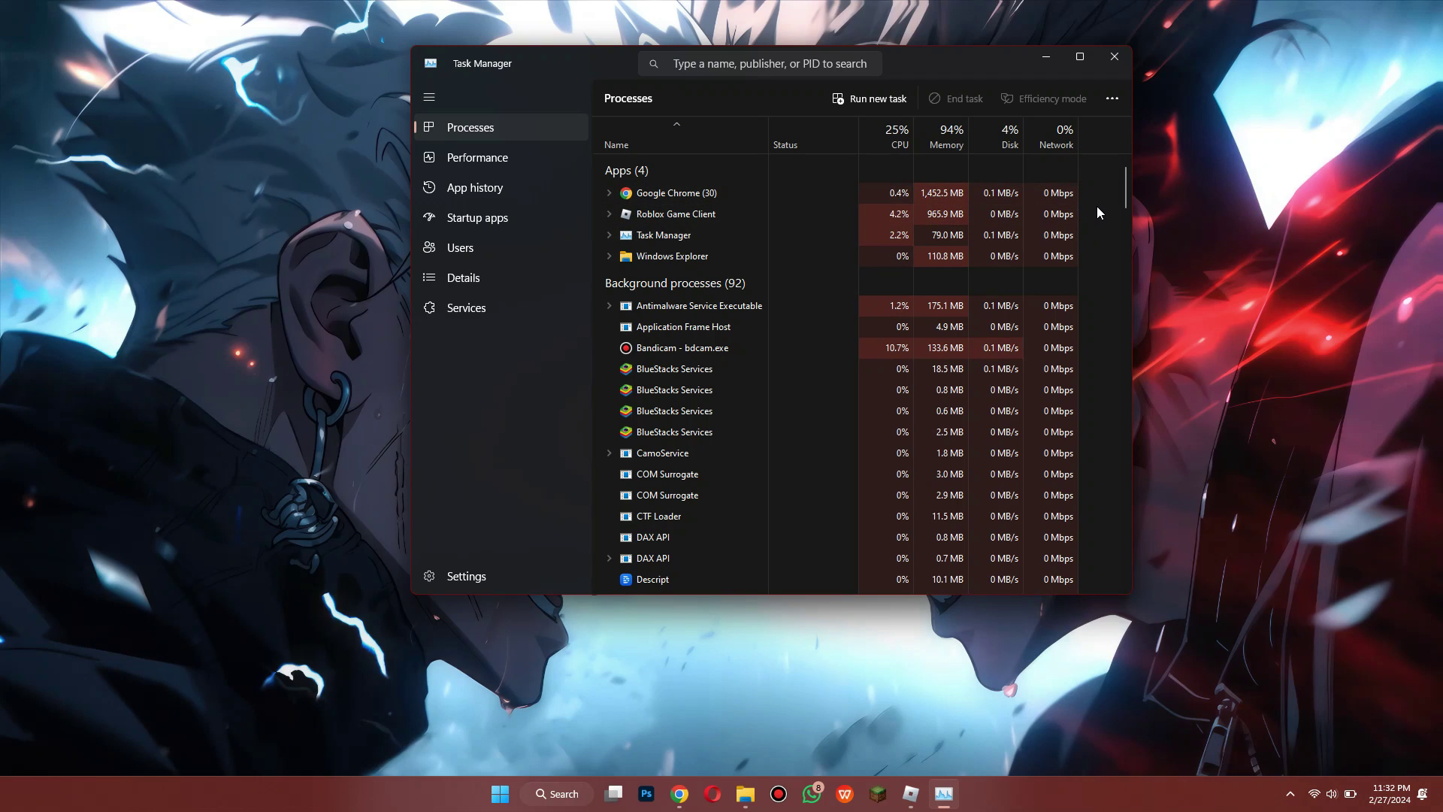
scroll(1069, 284, down, 2)
scroll(1069, 284, up, 2)
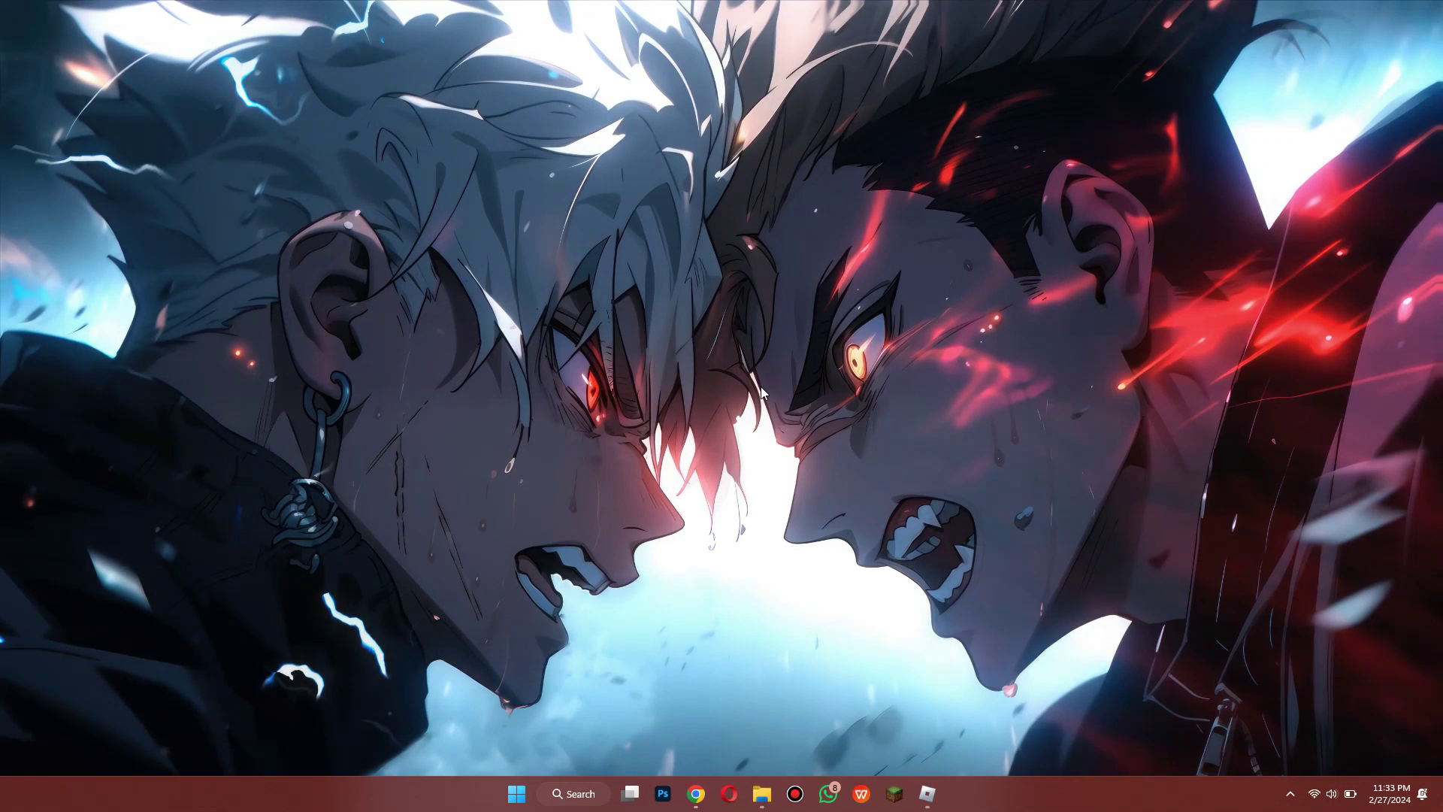
click(1300, 805)
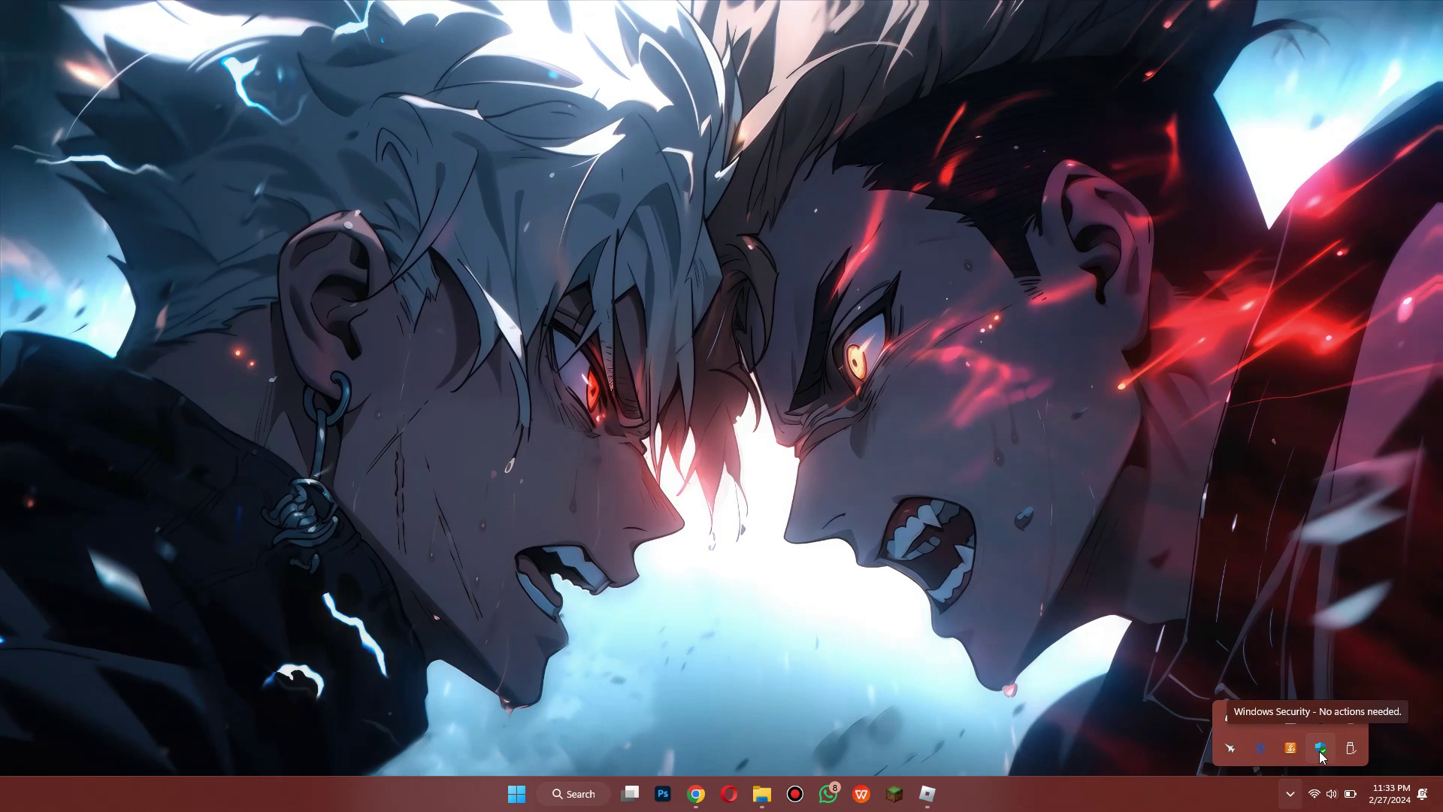
click(1291, 795)
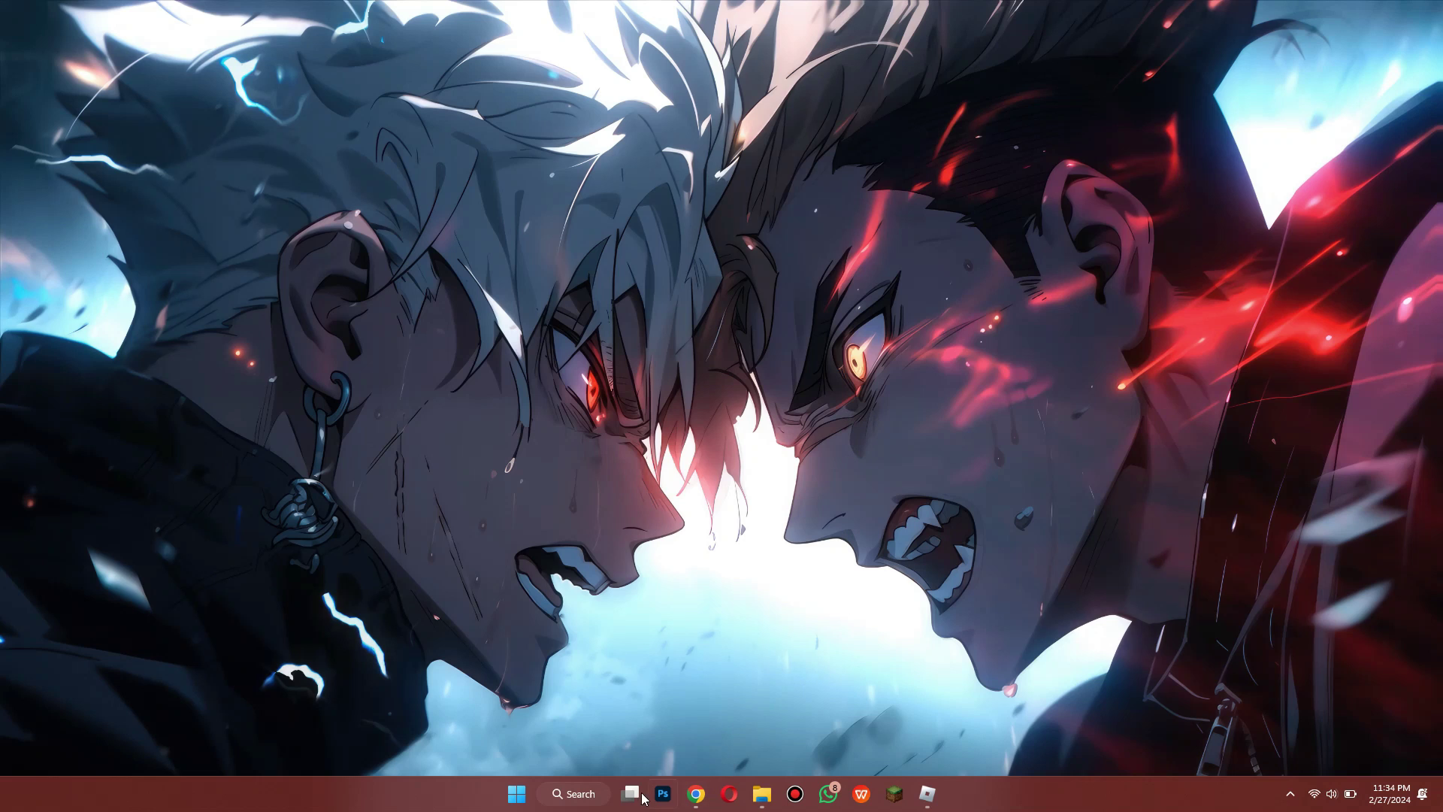
- Search 'defender' and open the Windows Defender Firewall Control Panel page
click(590, 806)
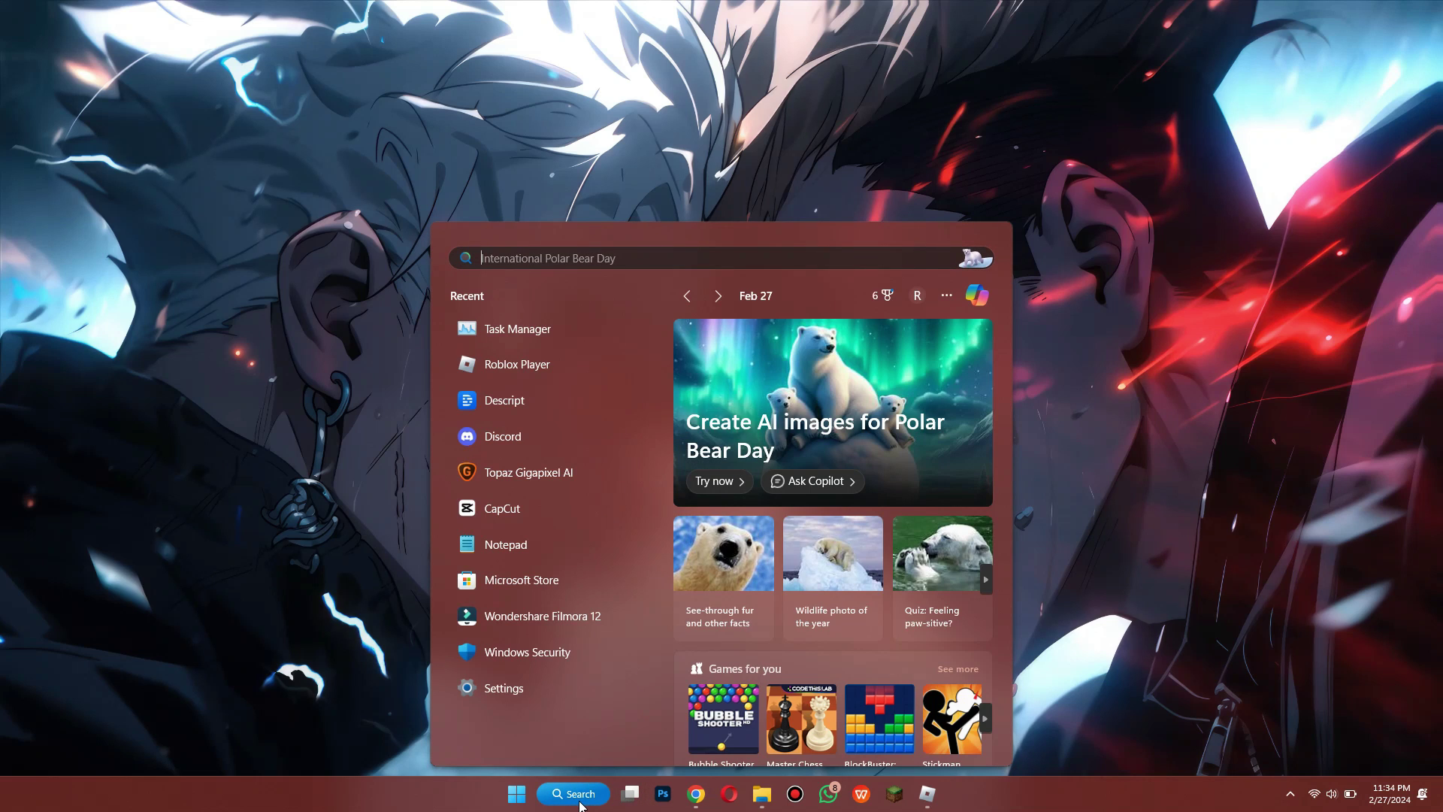
text(defender)
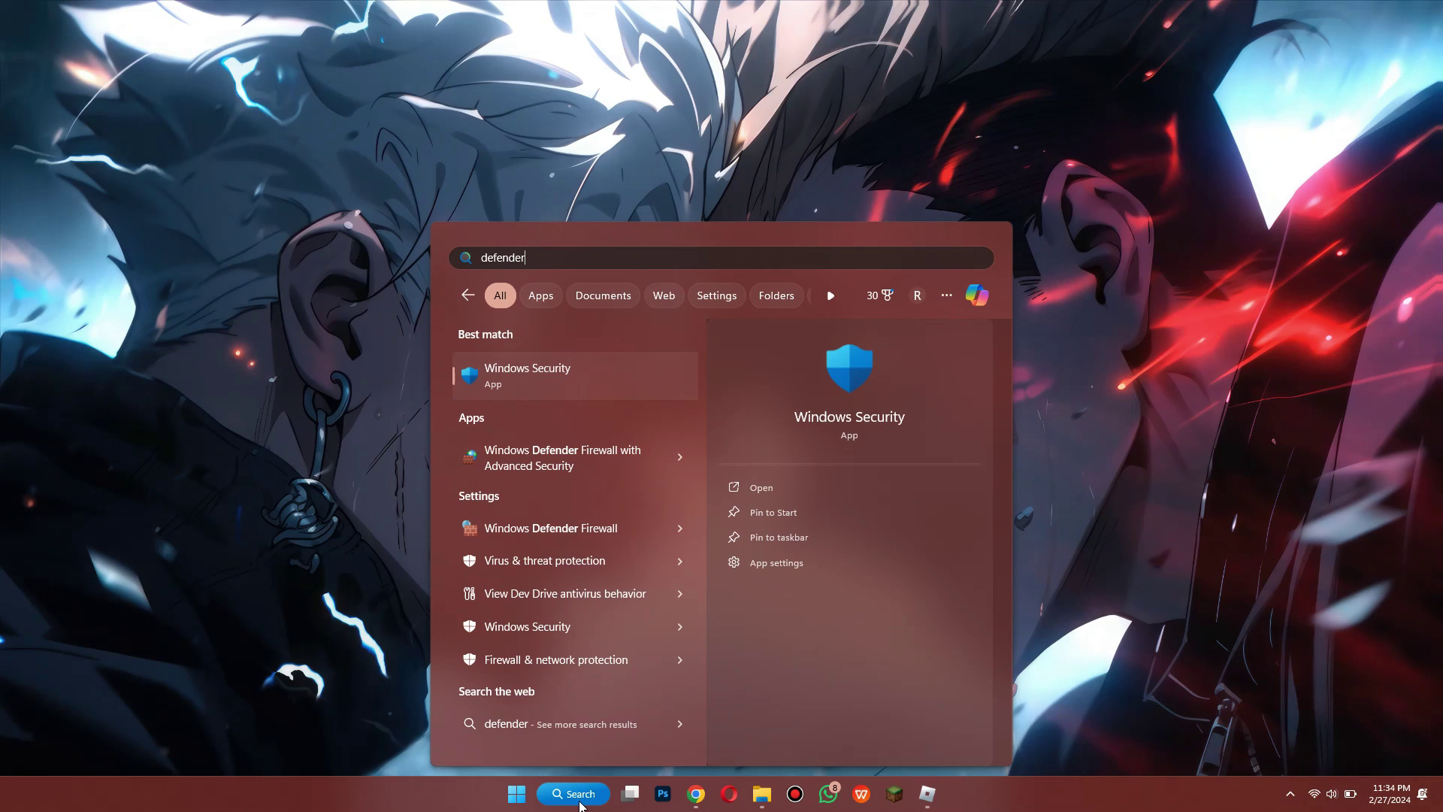
click(576, 522)
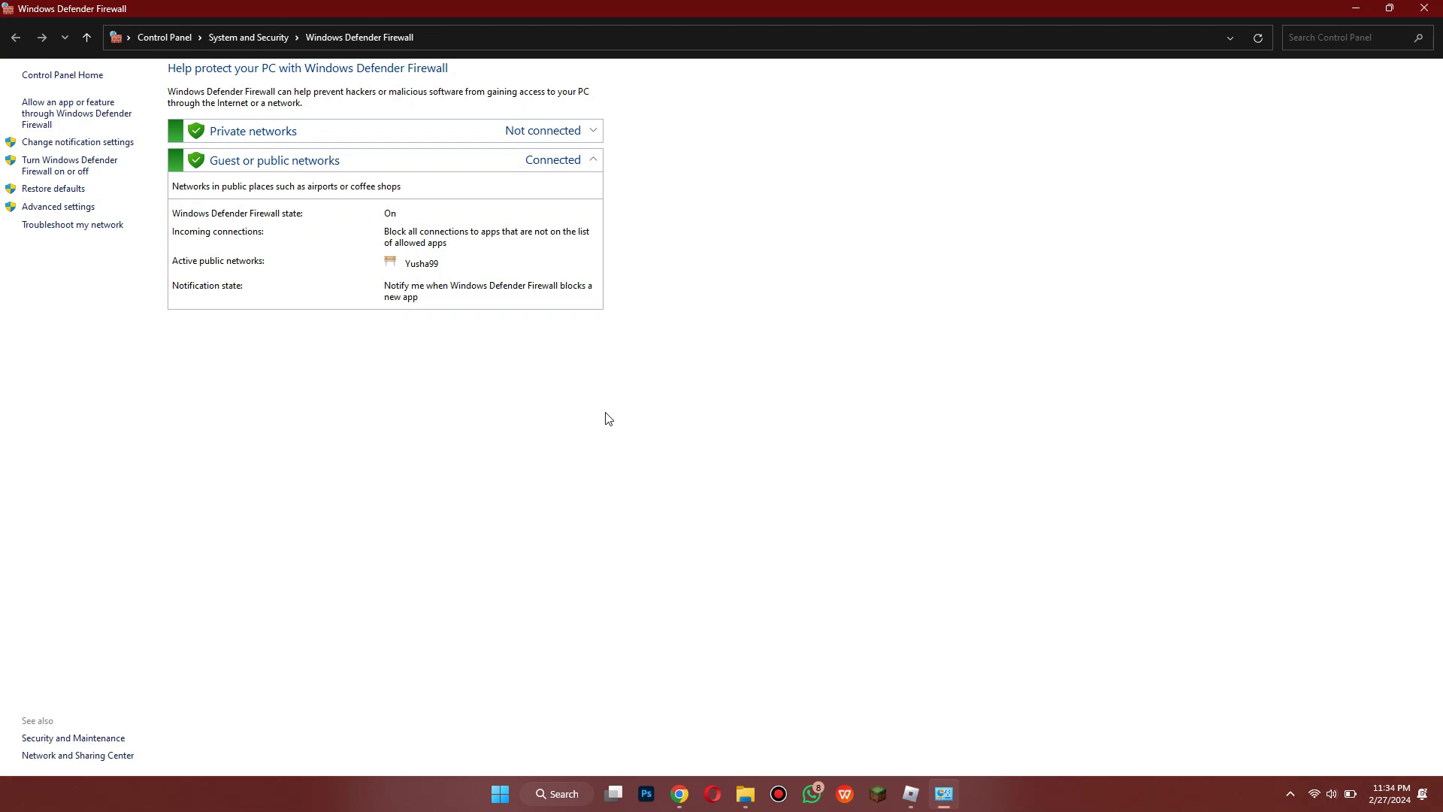
- Open Advanced settings, center the console window, and list the Inbound Rules
click(71, 206)
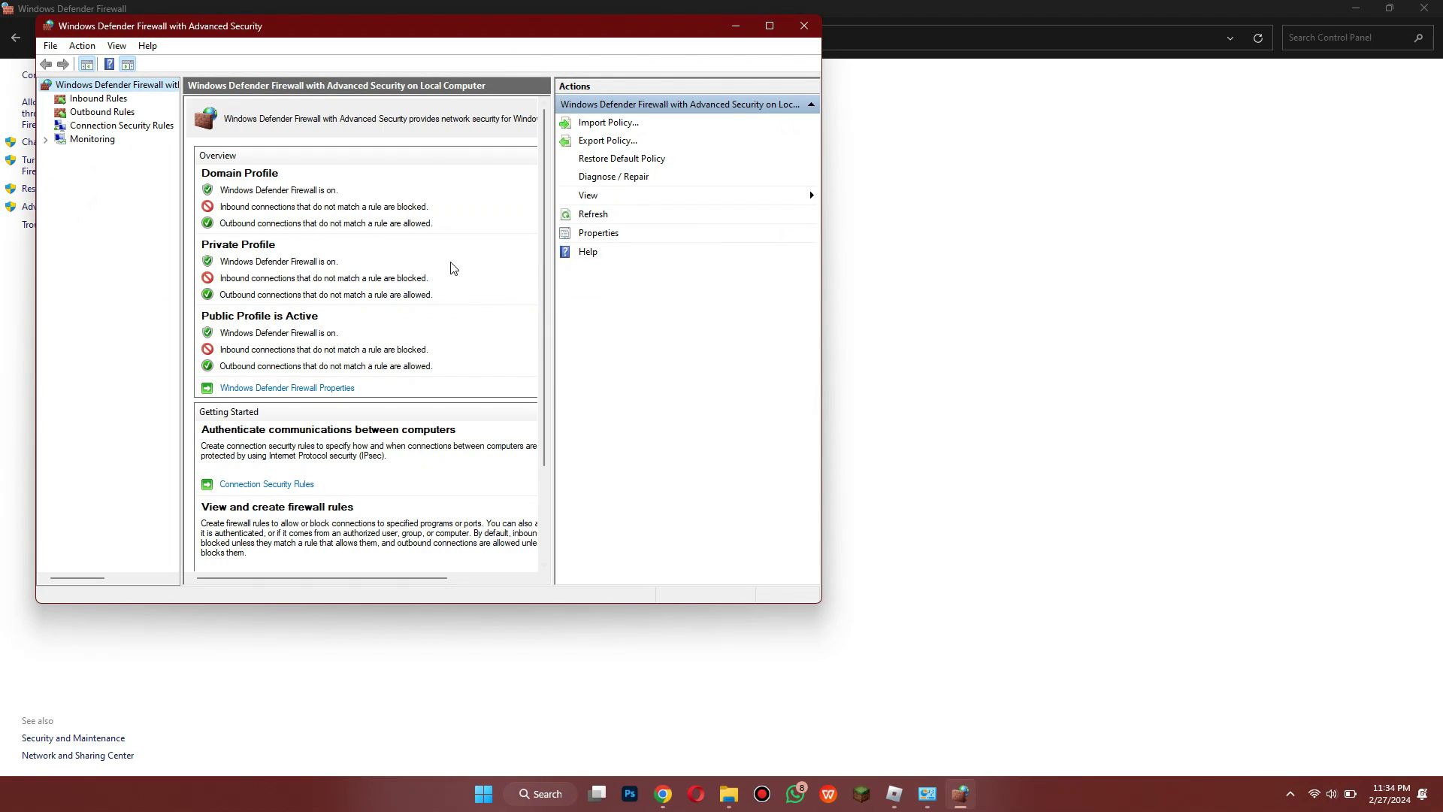
drag(413, 26, 634, 69)
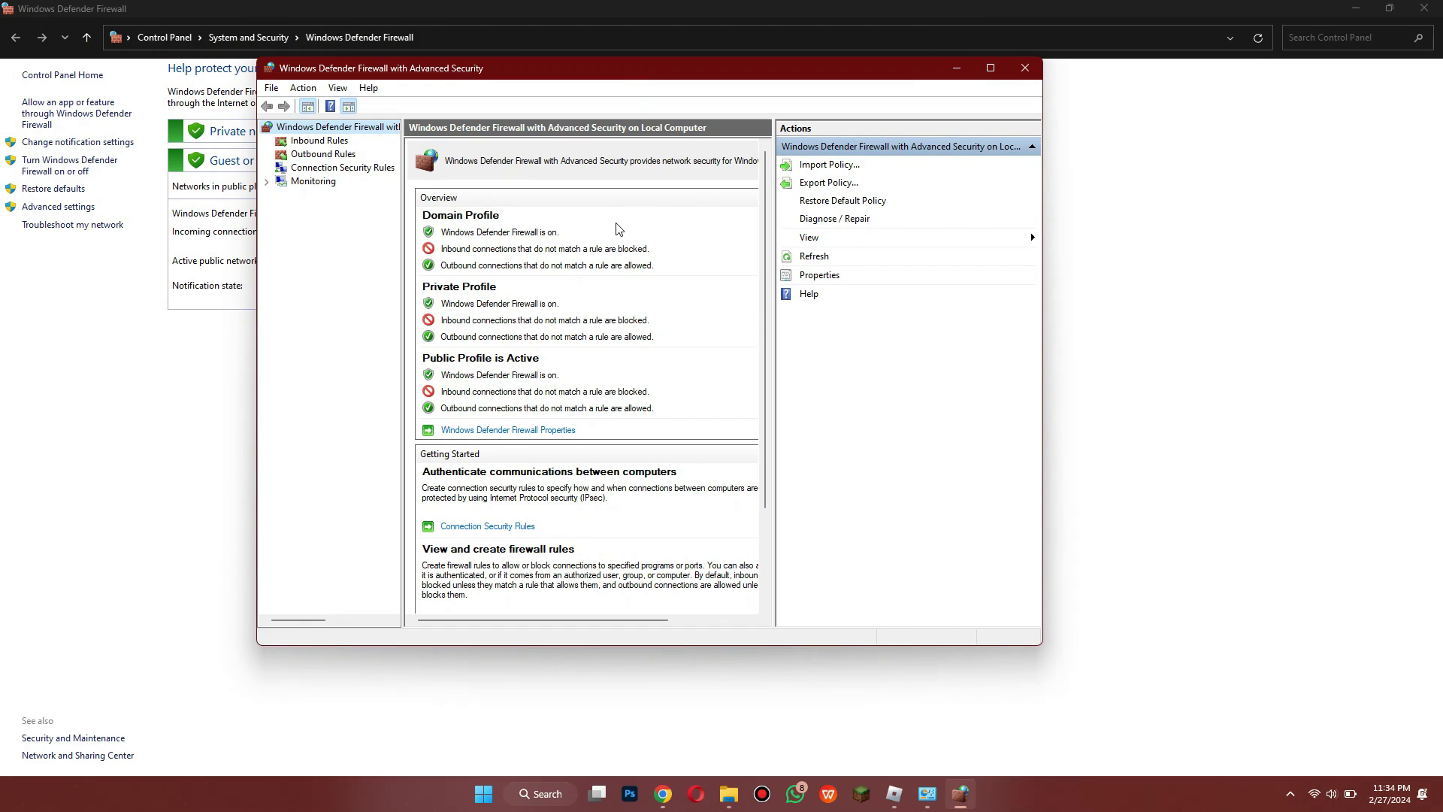
click(308, 143)
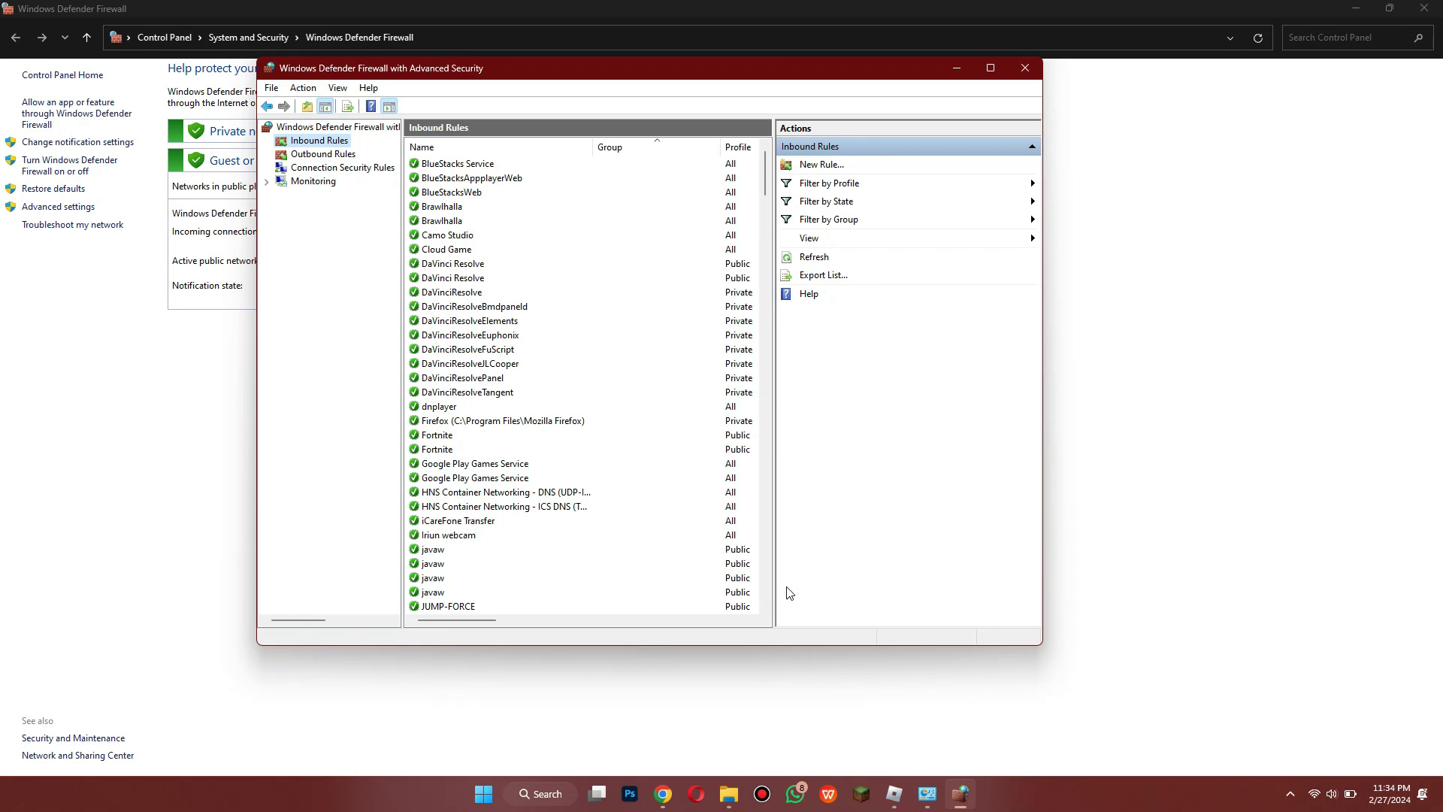
- In Chrome, search 'roblox general conne' and open Roblox's connection problems help article
mouse_move(665, 798)
click(741, 745)
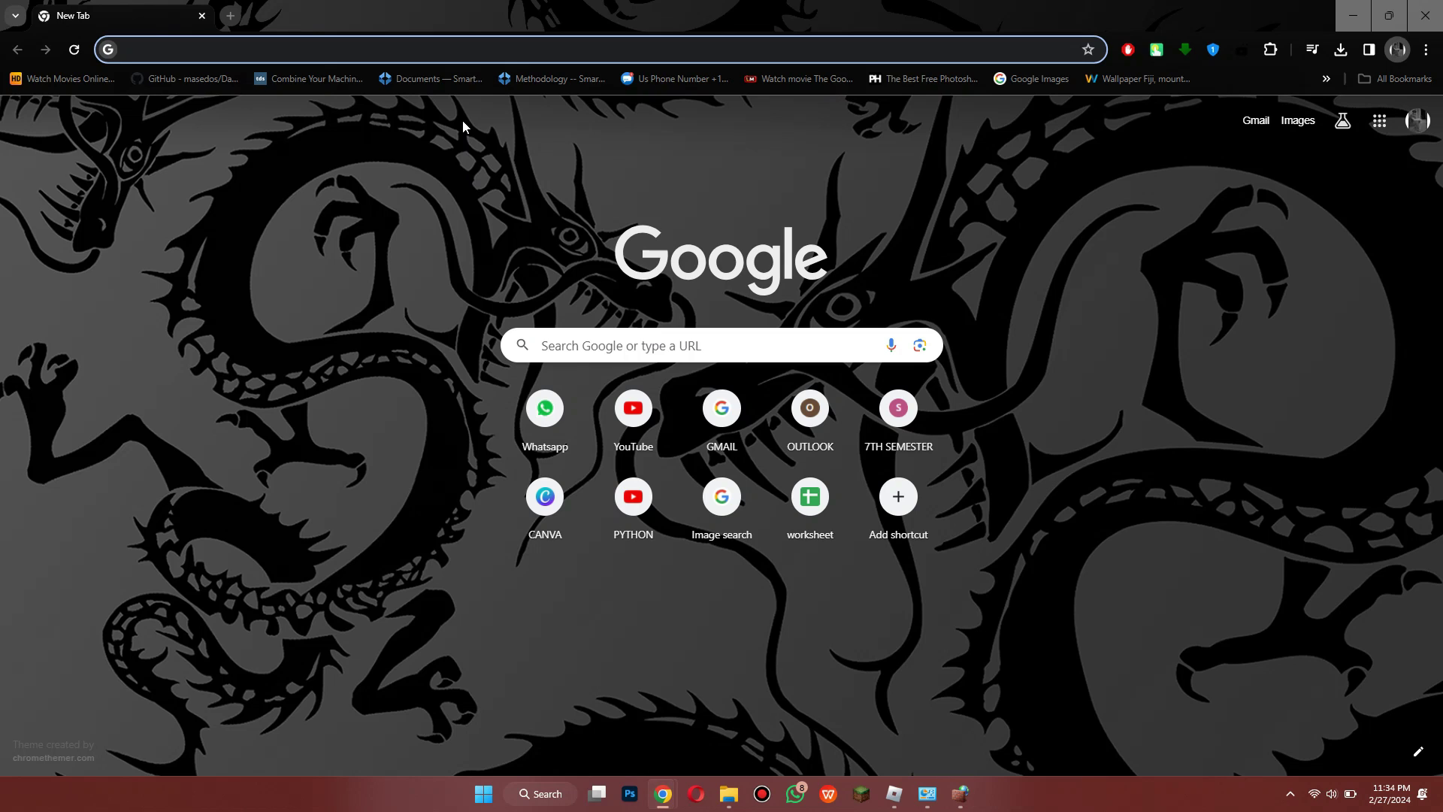
text(roblox ge)
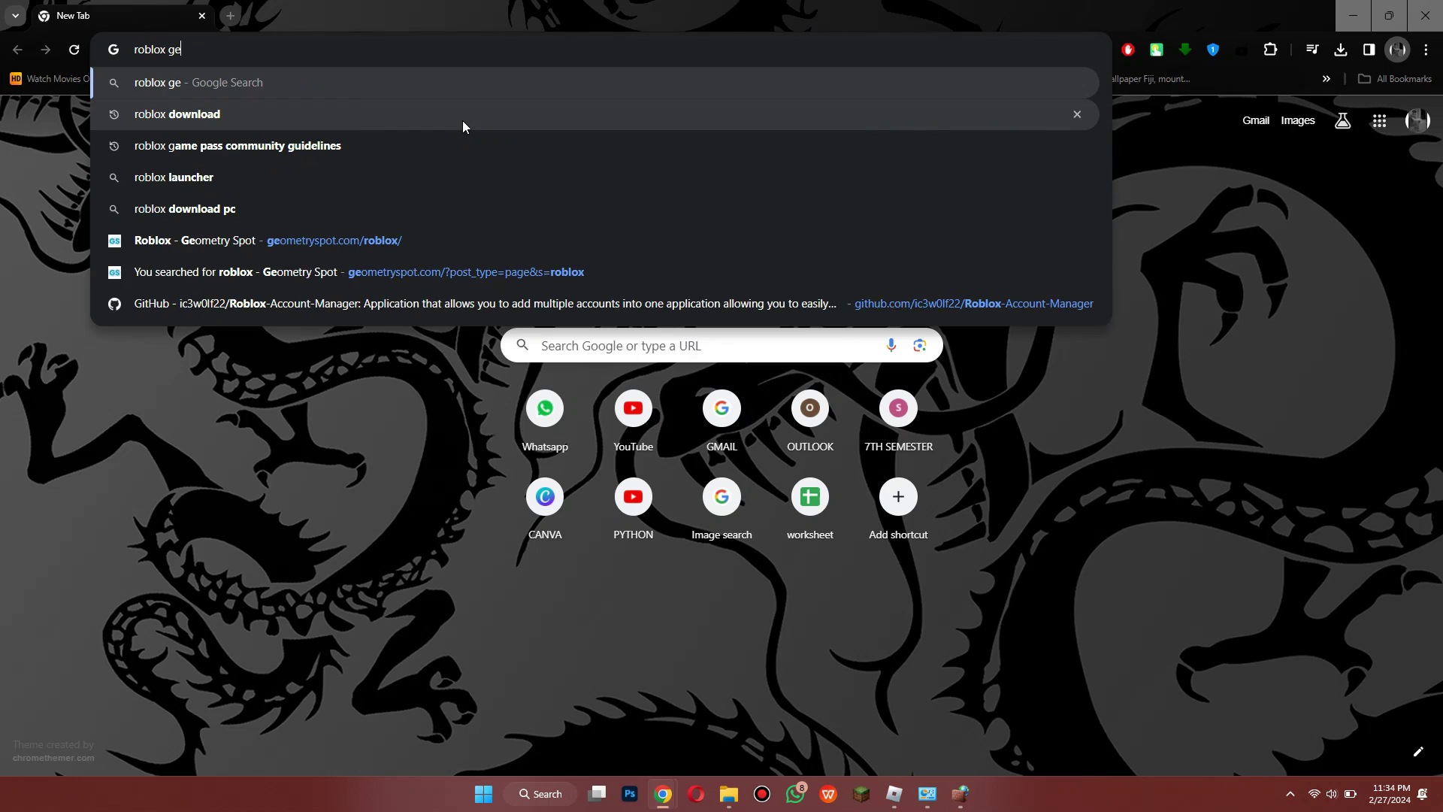
text(neral connection problems)
key(Return)
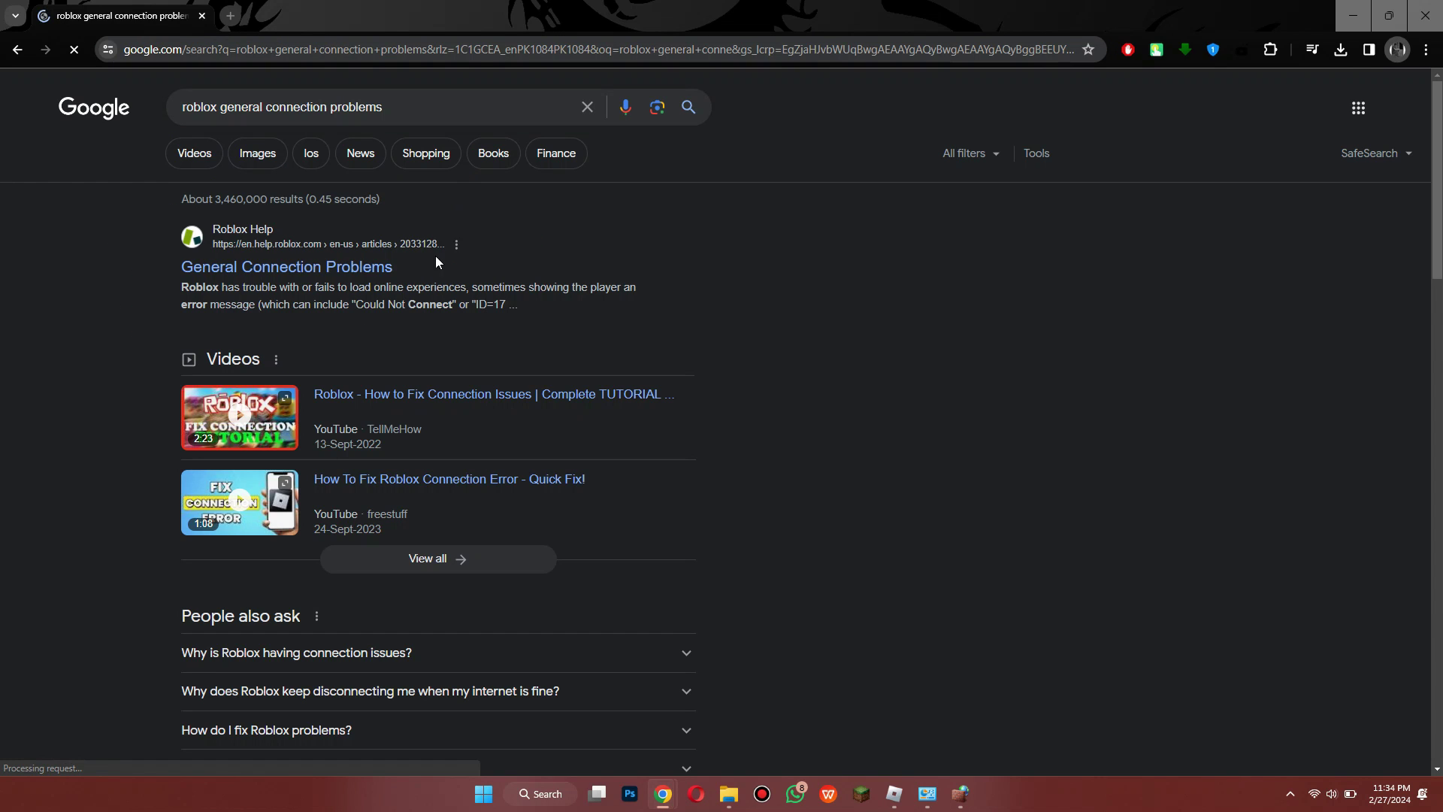
click(384, 269)
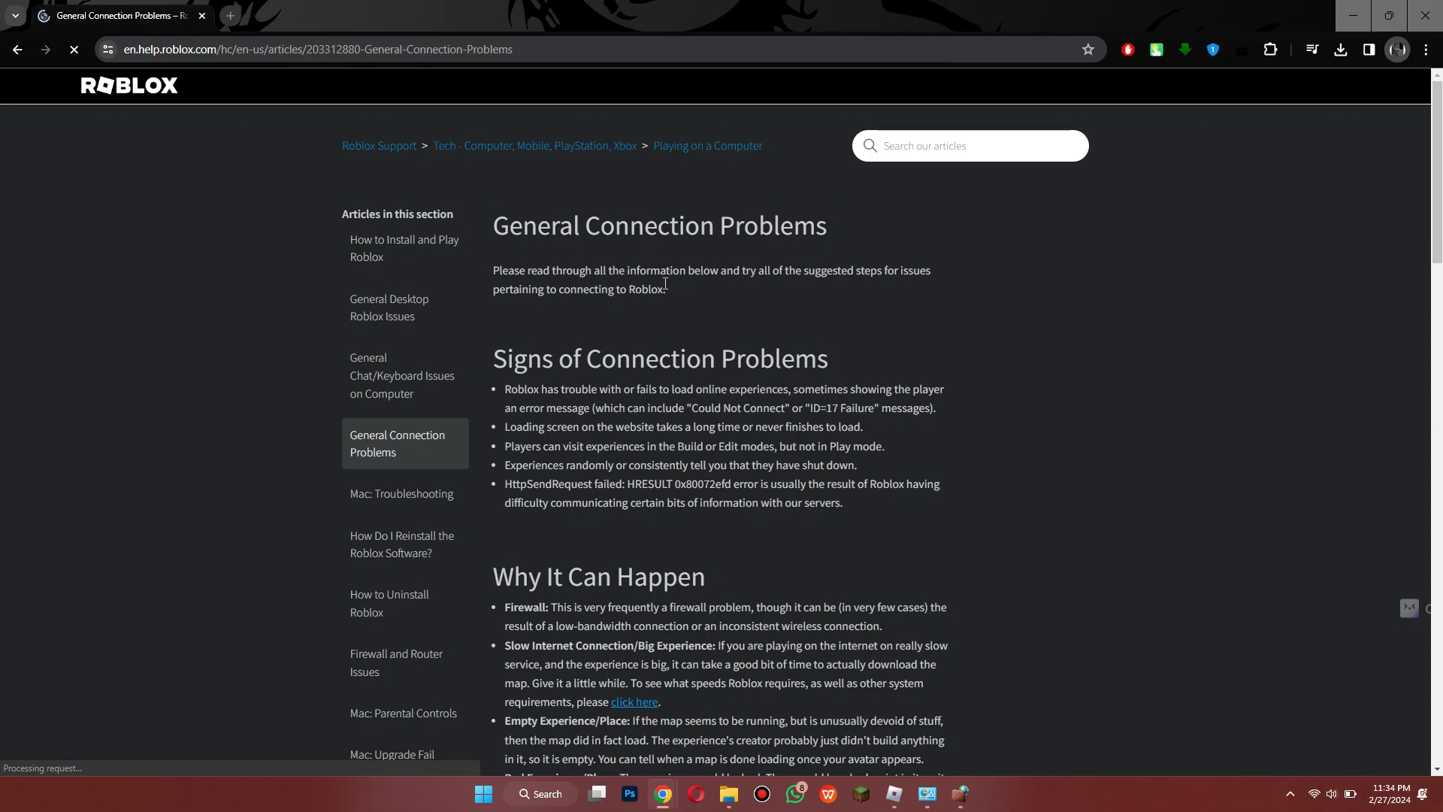
- Copy the UDP port range 49152 - 65535 from the article
scroll(655, 337, down, 20)
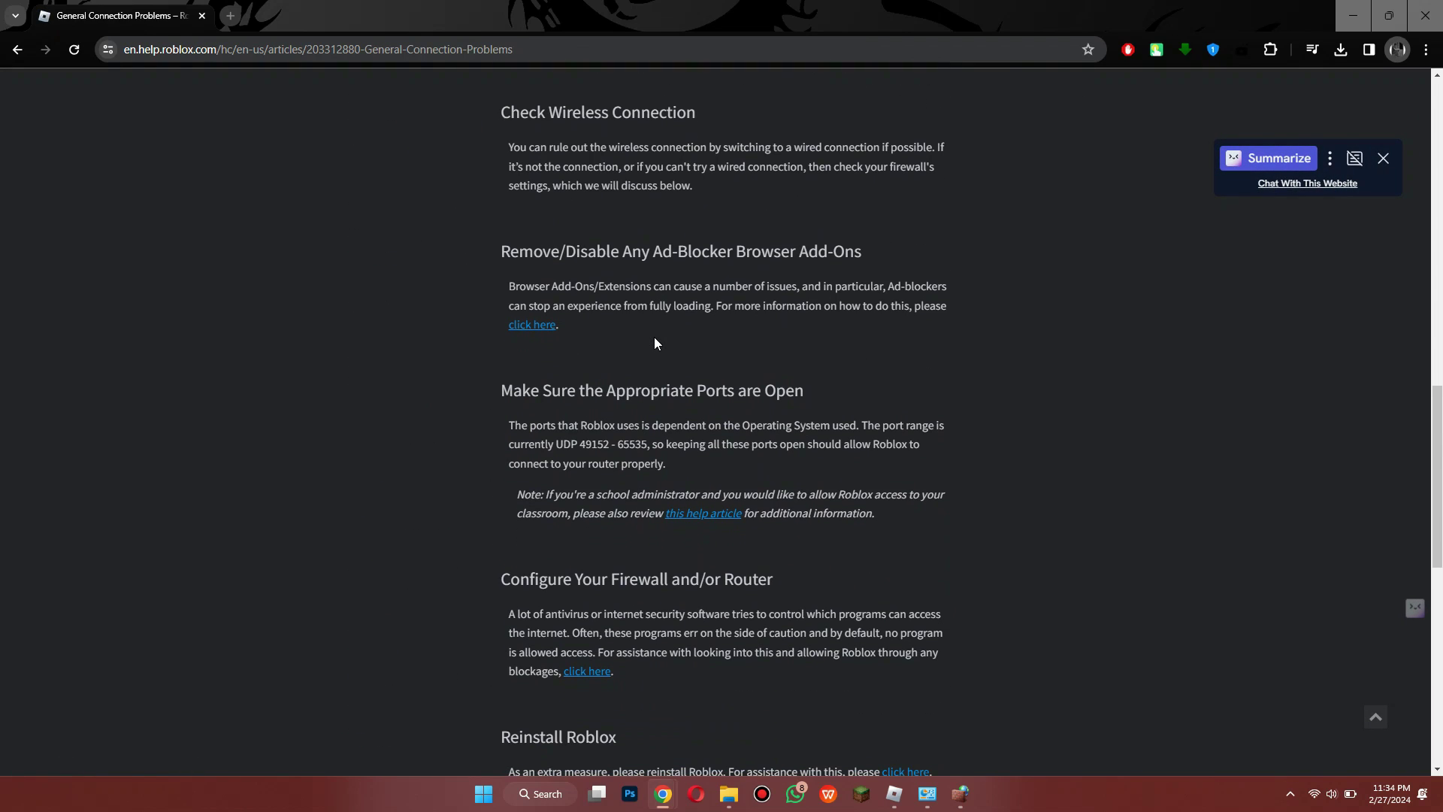
scroll(654, 344, down, 2)
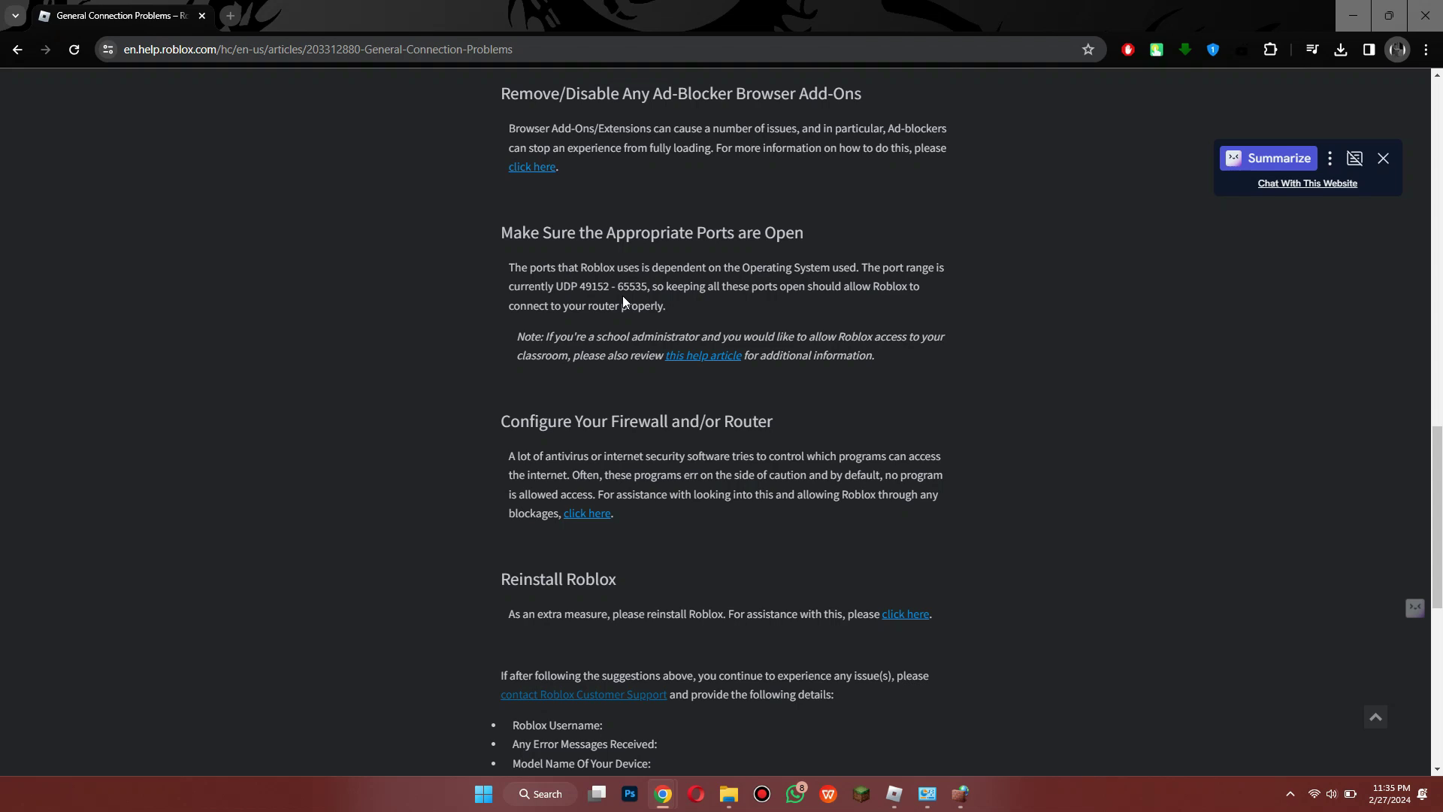
drag(580, 288, 649, 293)
right_click(649, 293)
click(663, 299)
click(709, 314)
mouse_move(968, 803)
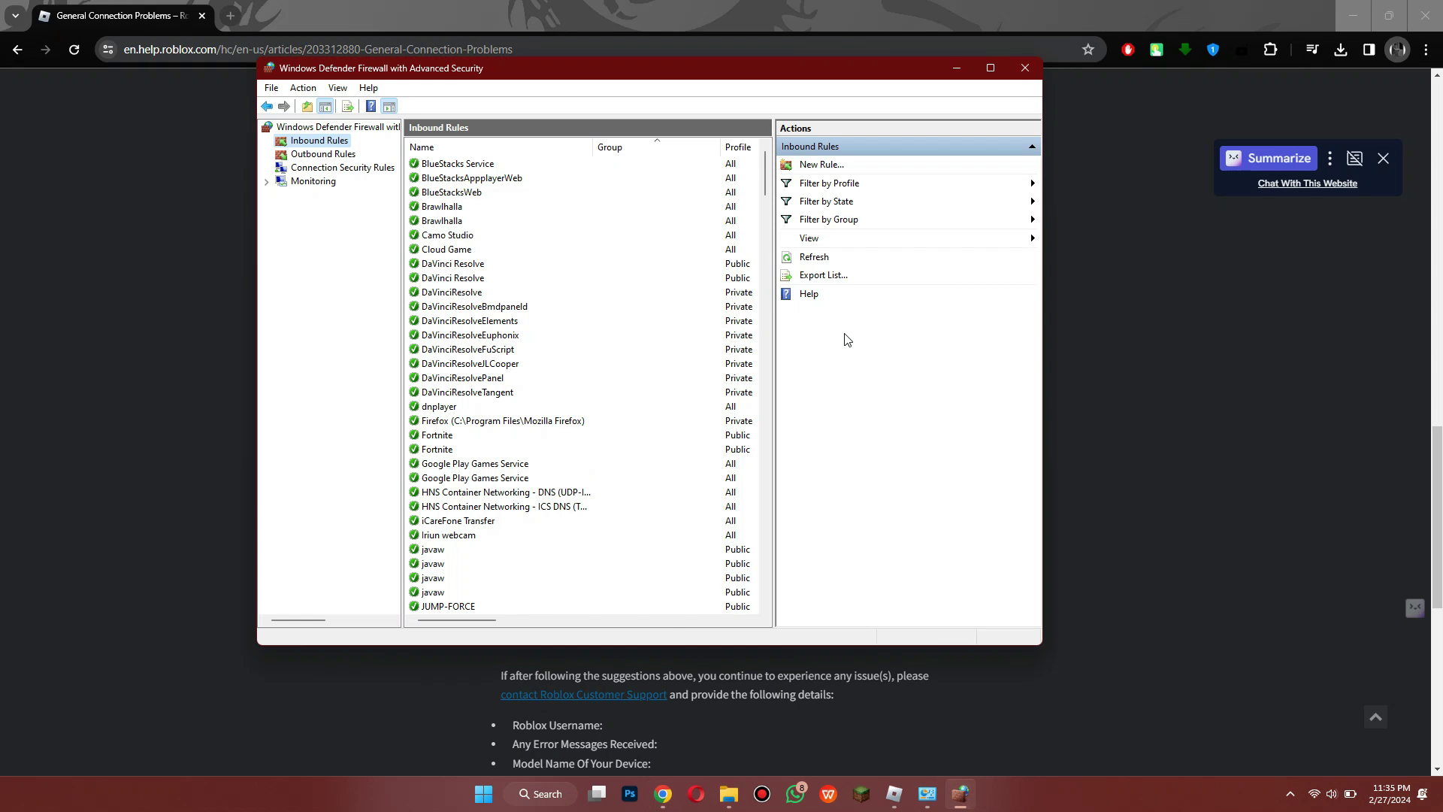
click(824, 165)
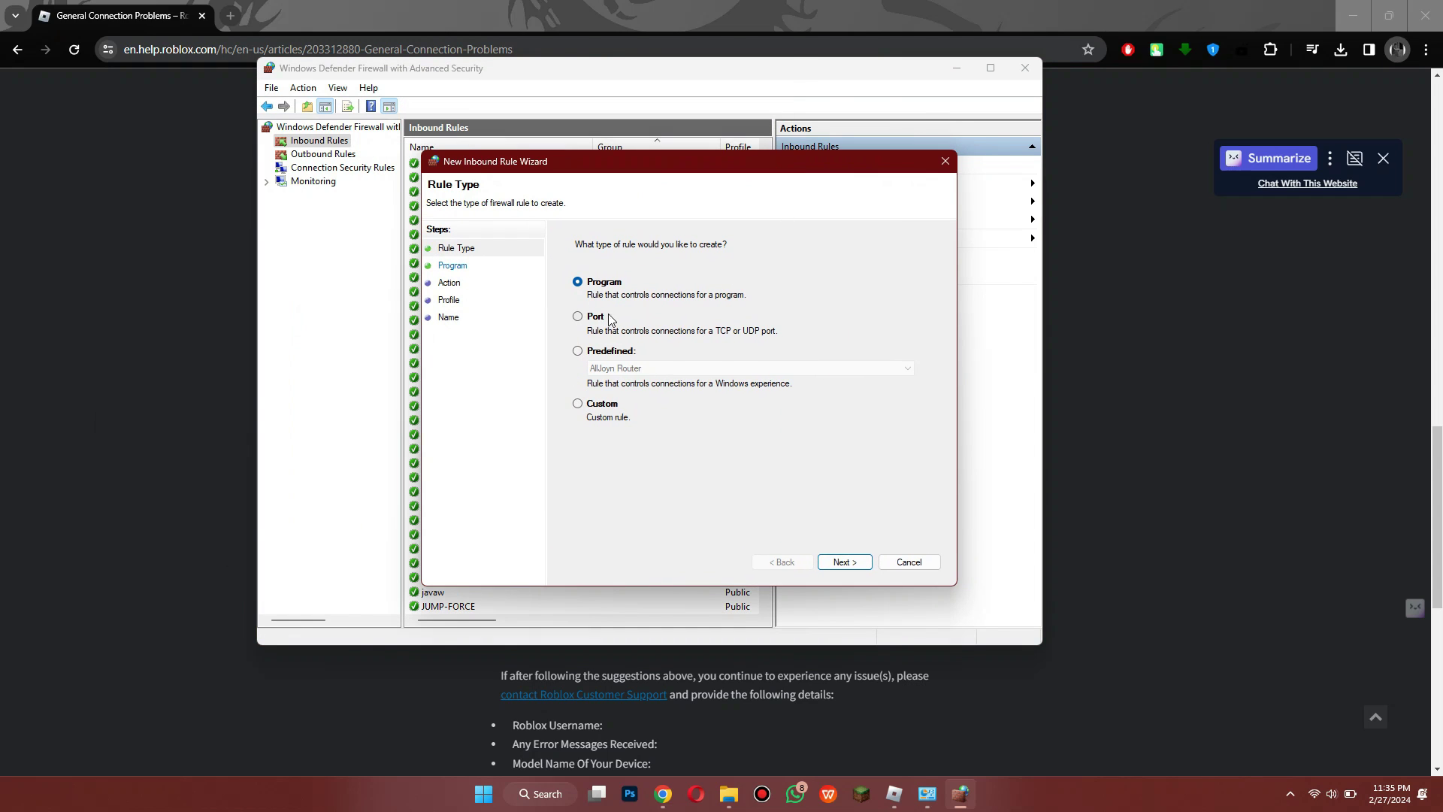
click(595, 318)
click(842, 562)
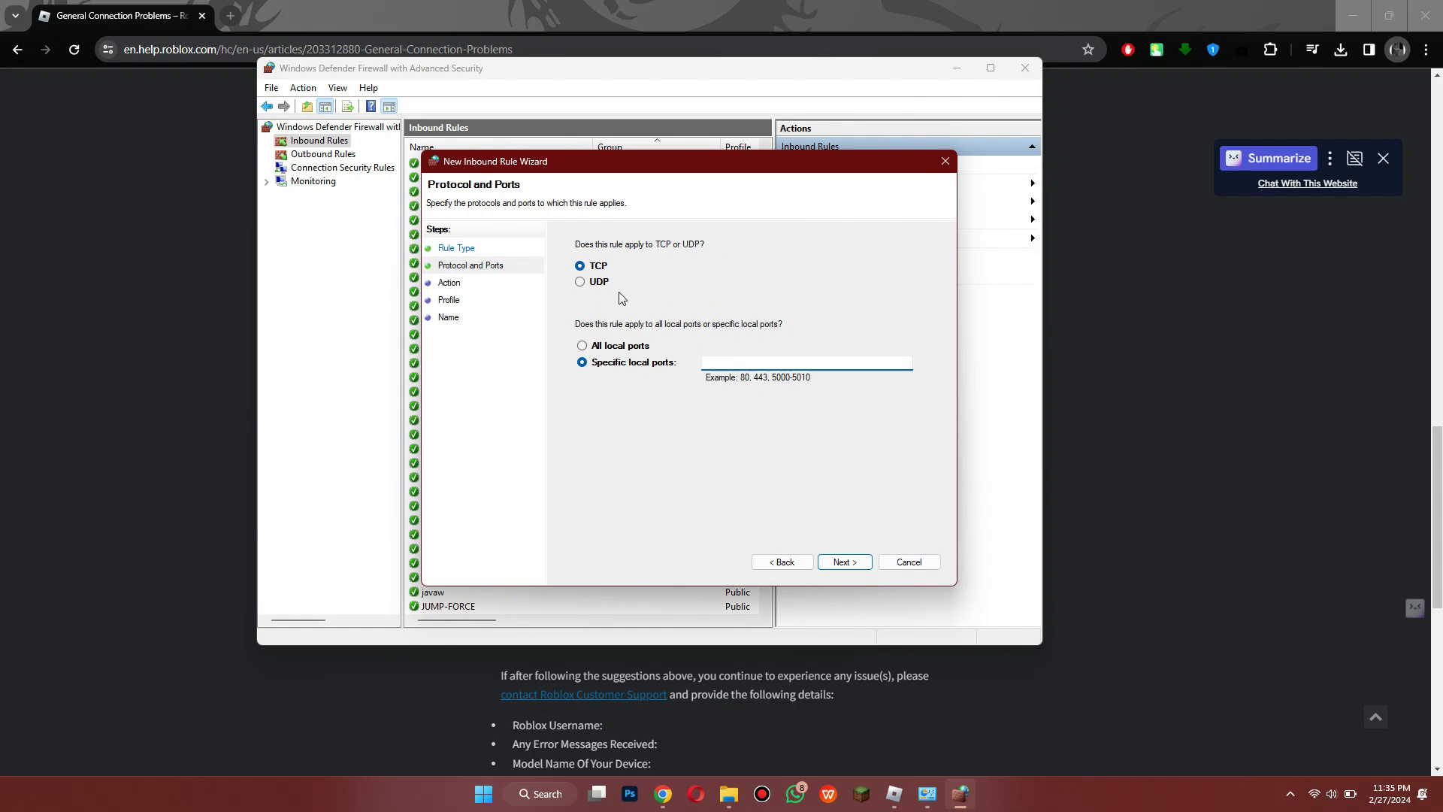
click(598, 284)
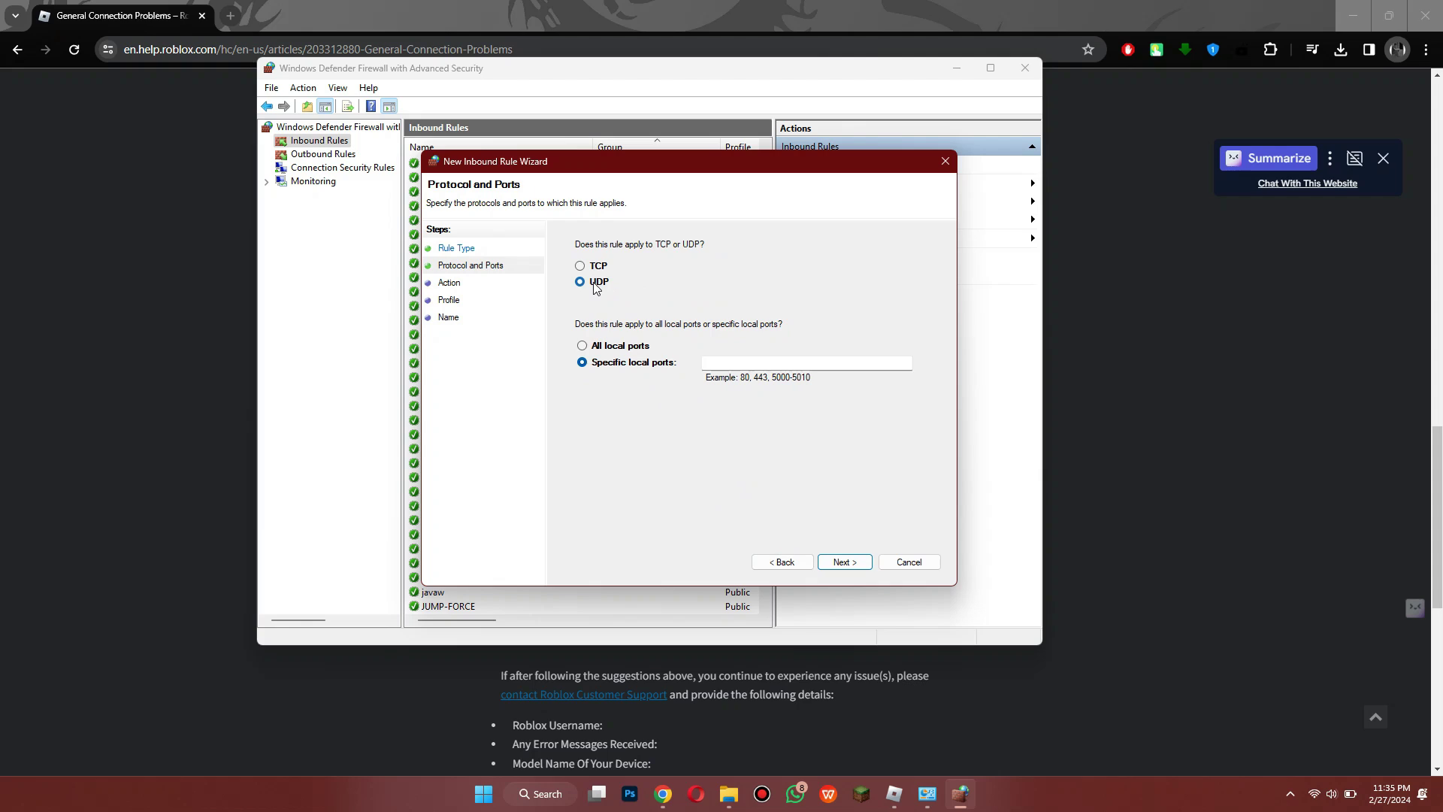
right_click(714, 362)
click(746, 423)
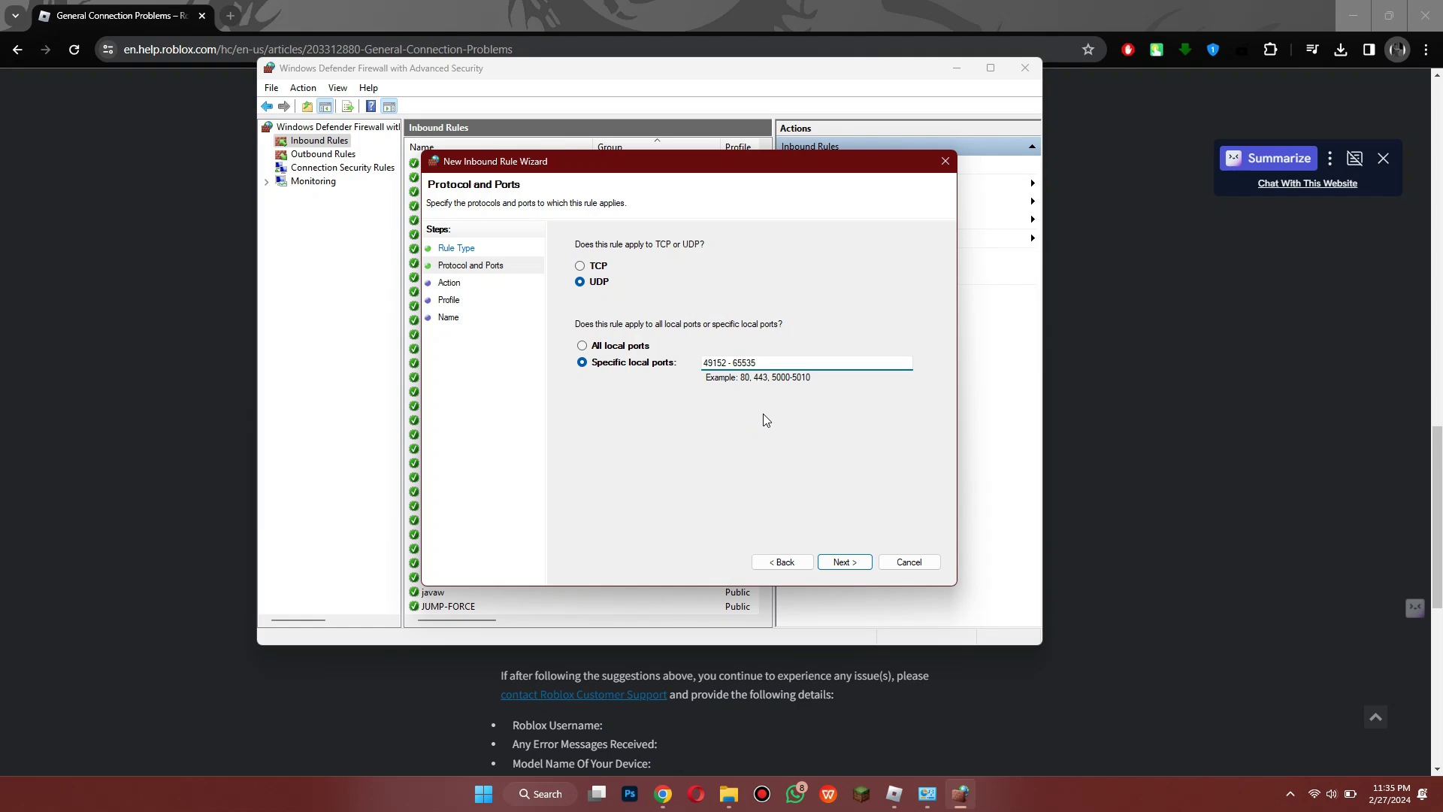
key(BackSpace)
key(BackSpace)
- Allow the connection on all profiles and name the rule 'roblox inndound'
click(844, 560)
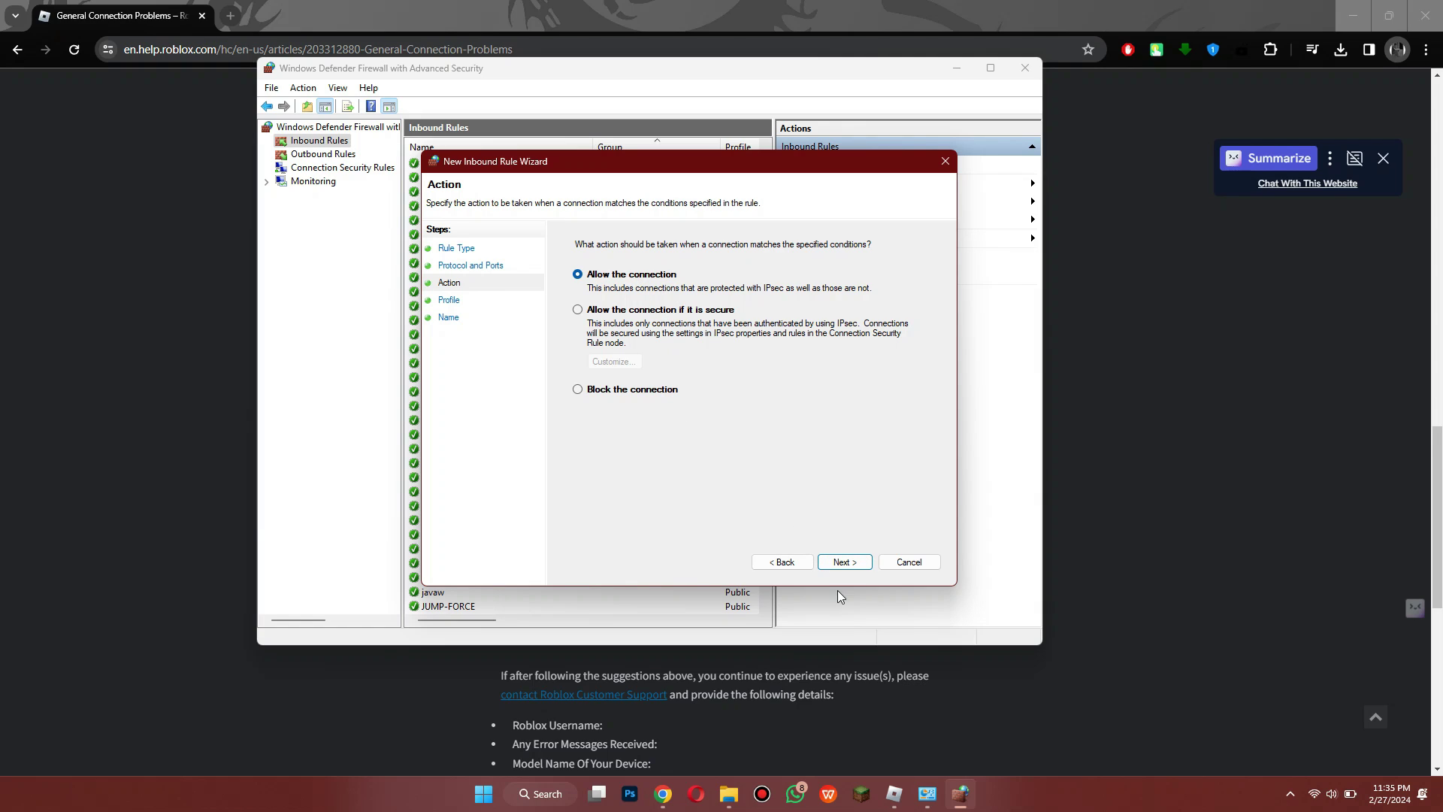
click(844, 566)
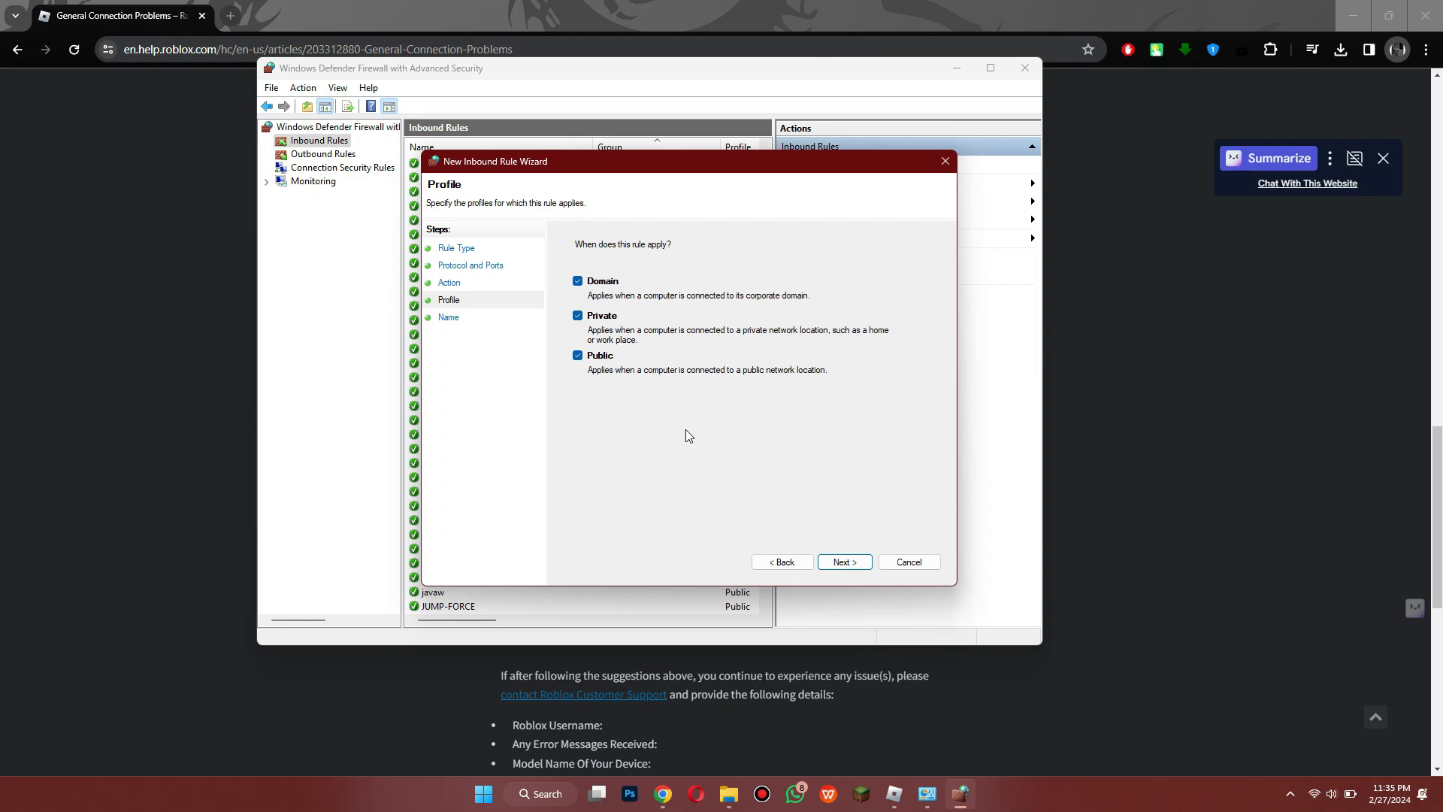
click(844, 562)
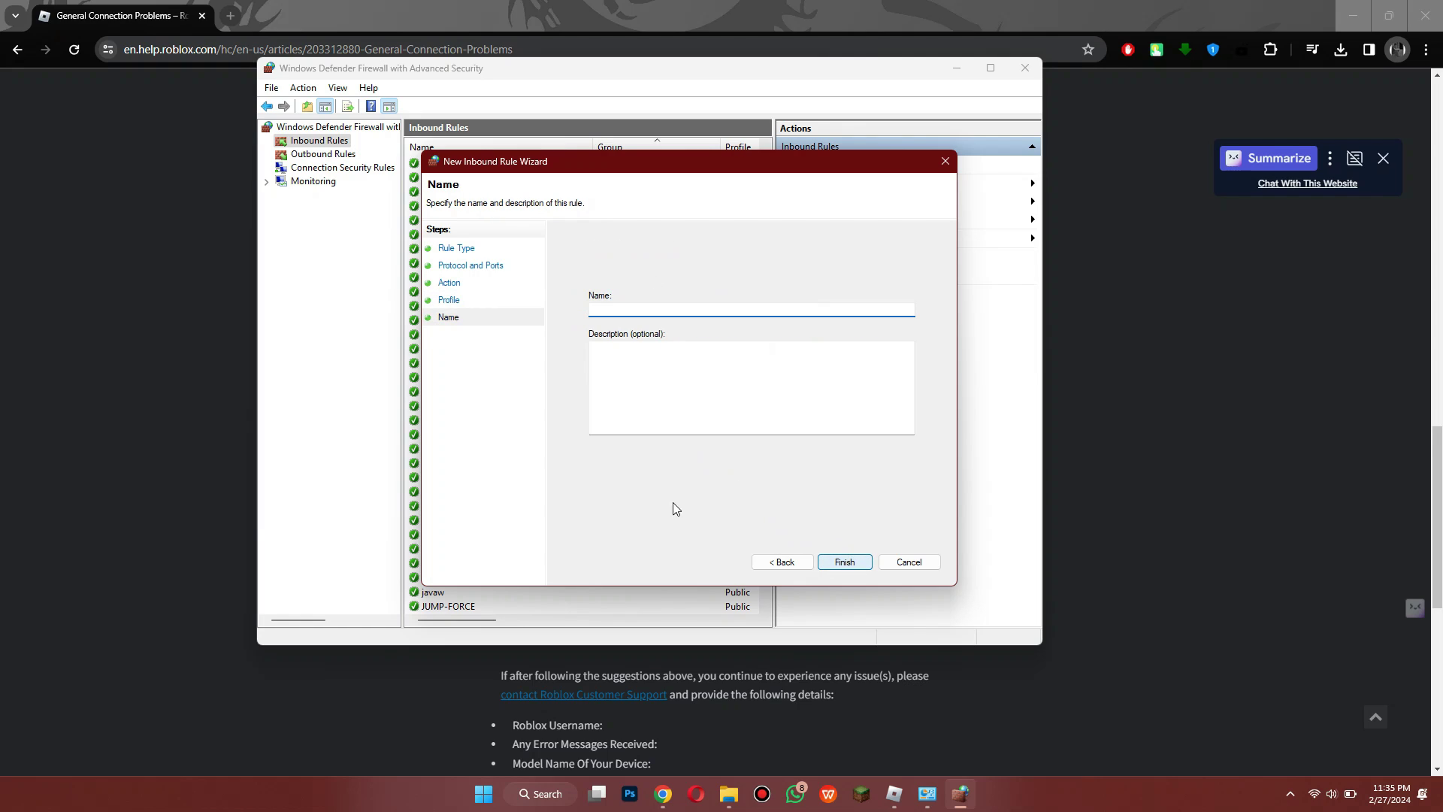
text(roblox inndound)
click(842, 563)
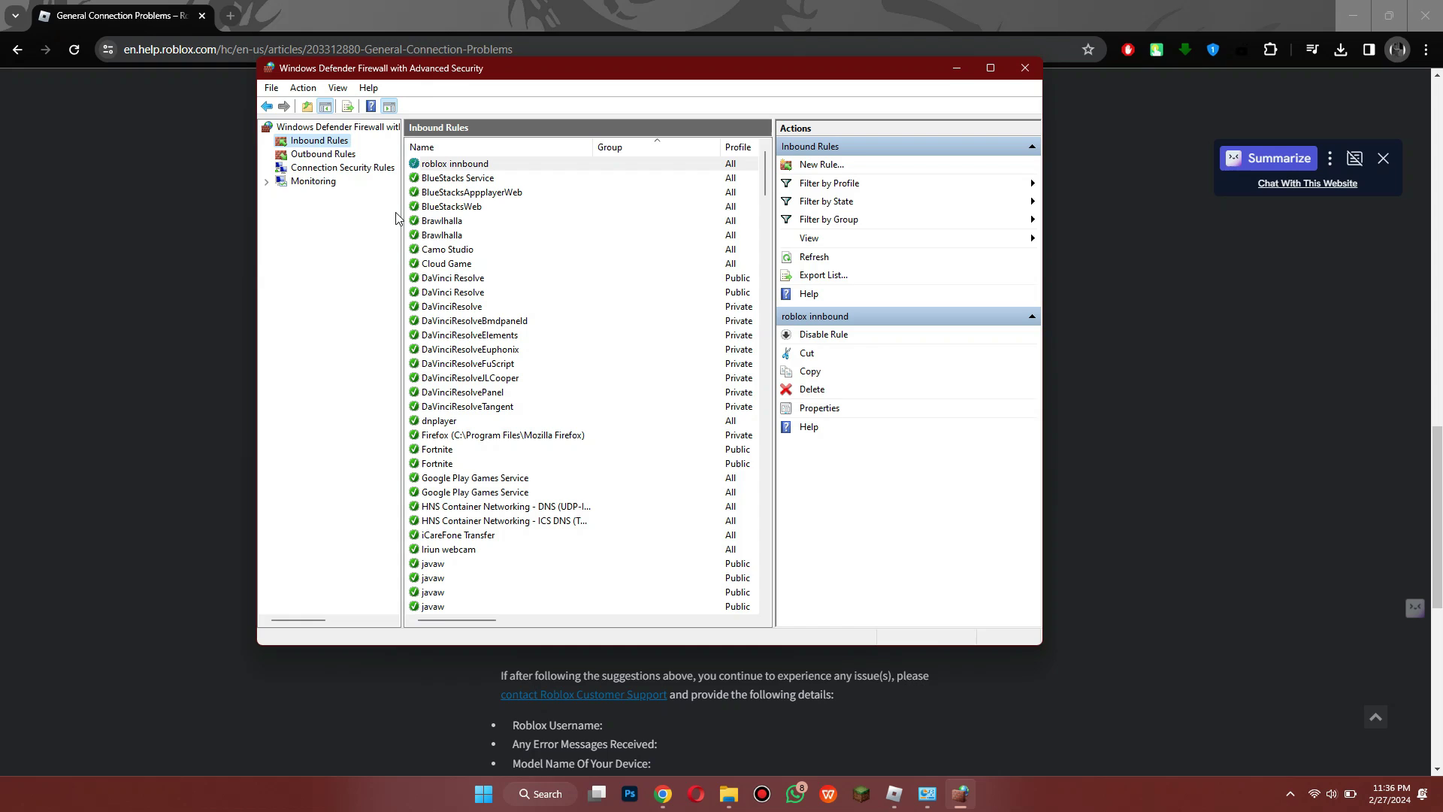
click(337, 155)
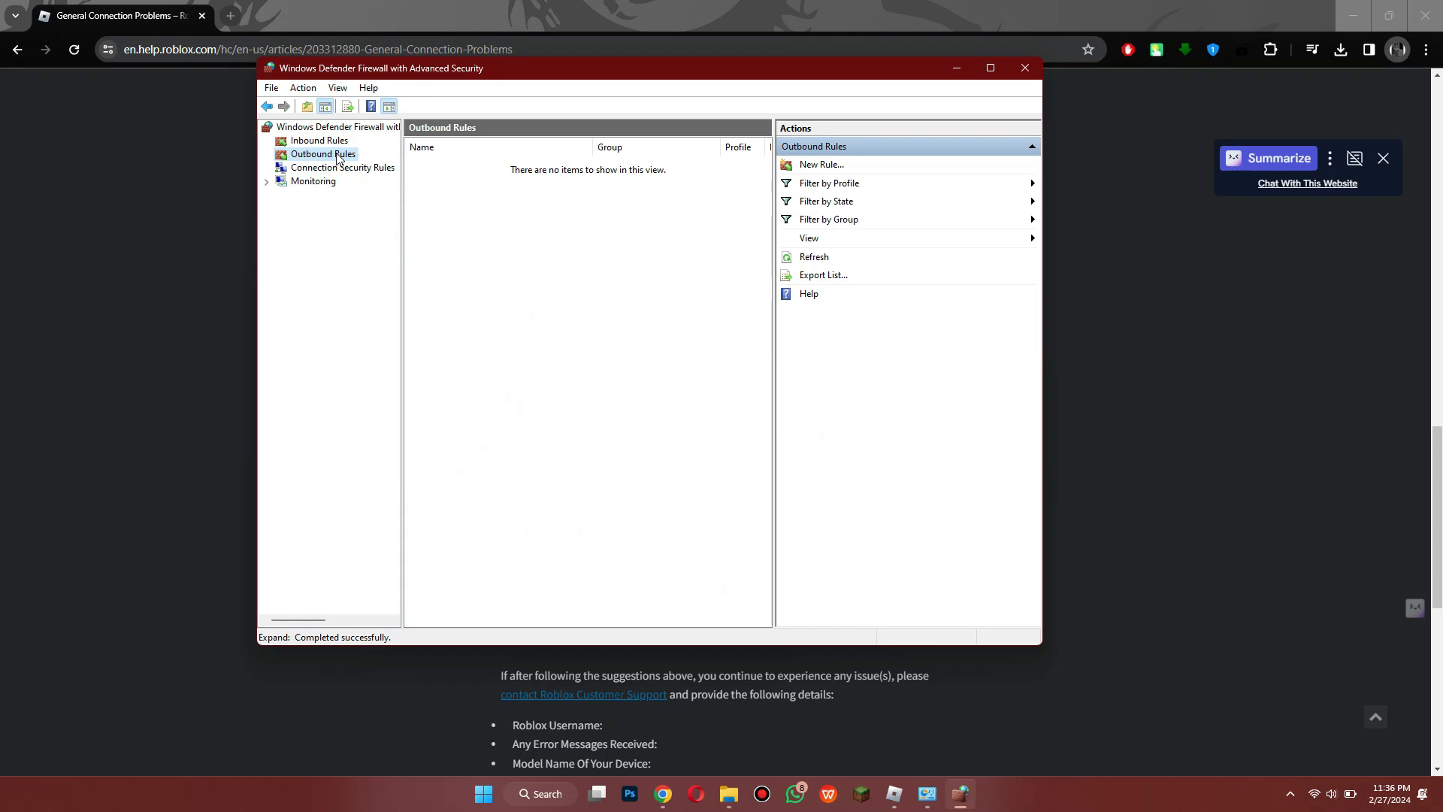
click(814, 169)
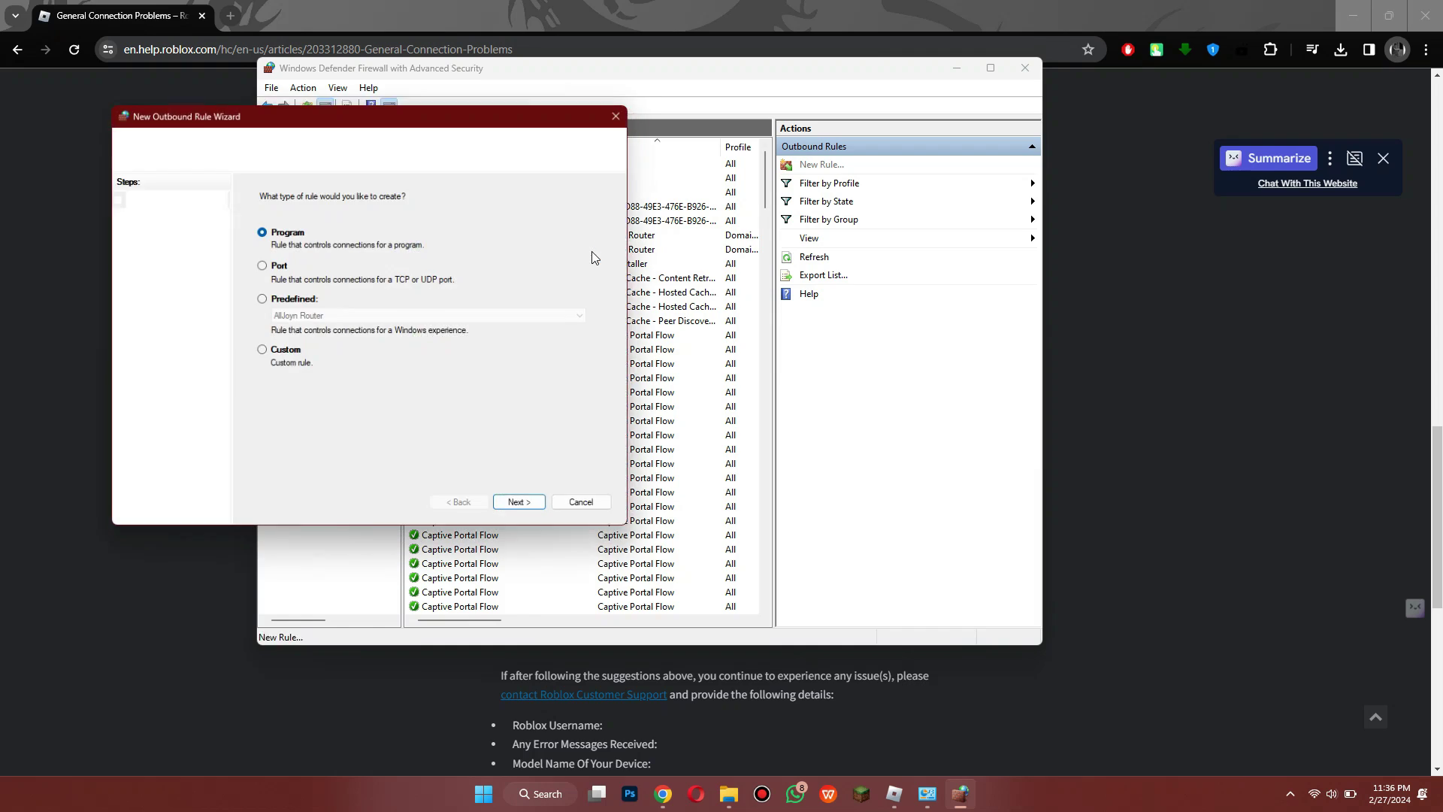
click(272, 265)
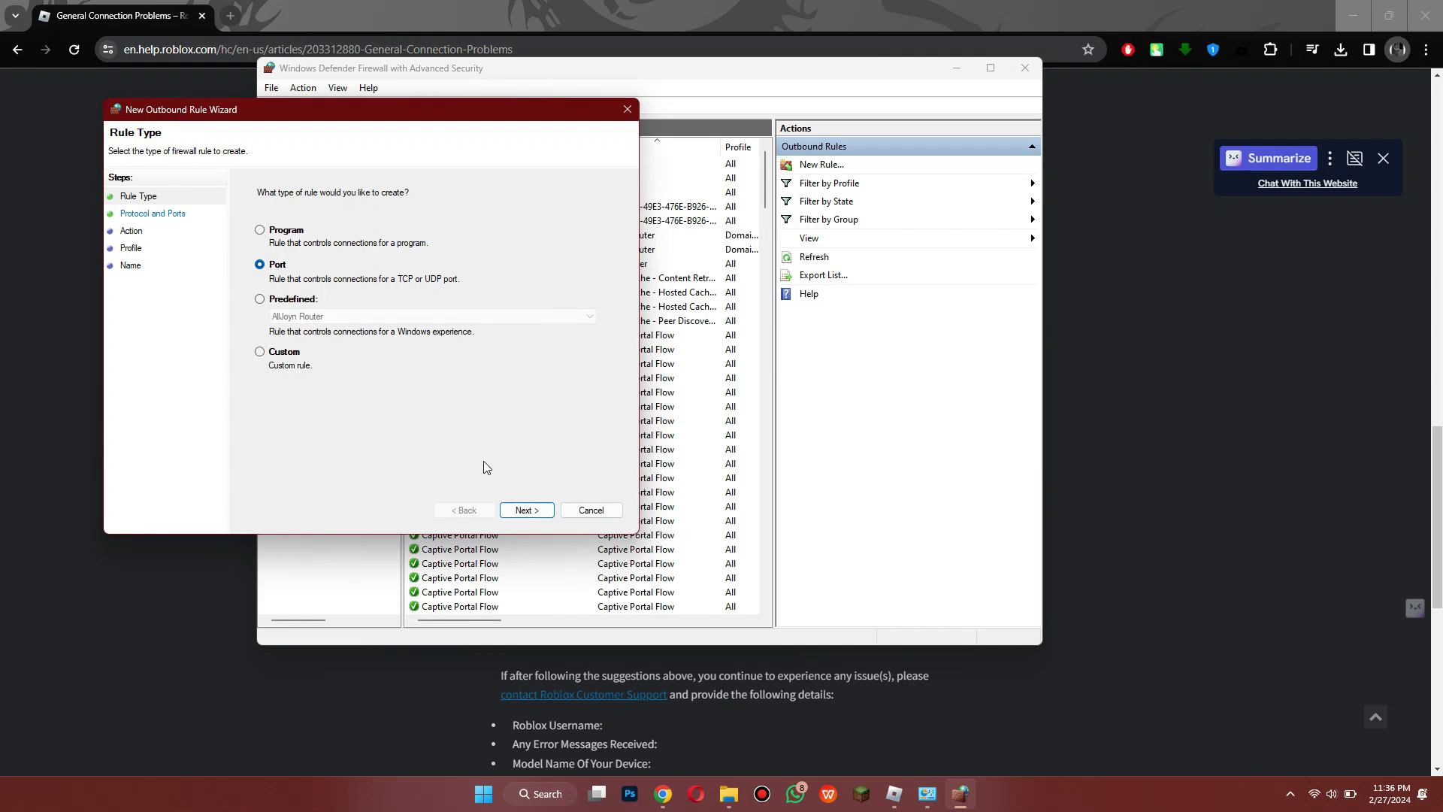
click(527, 510)
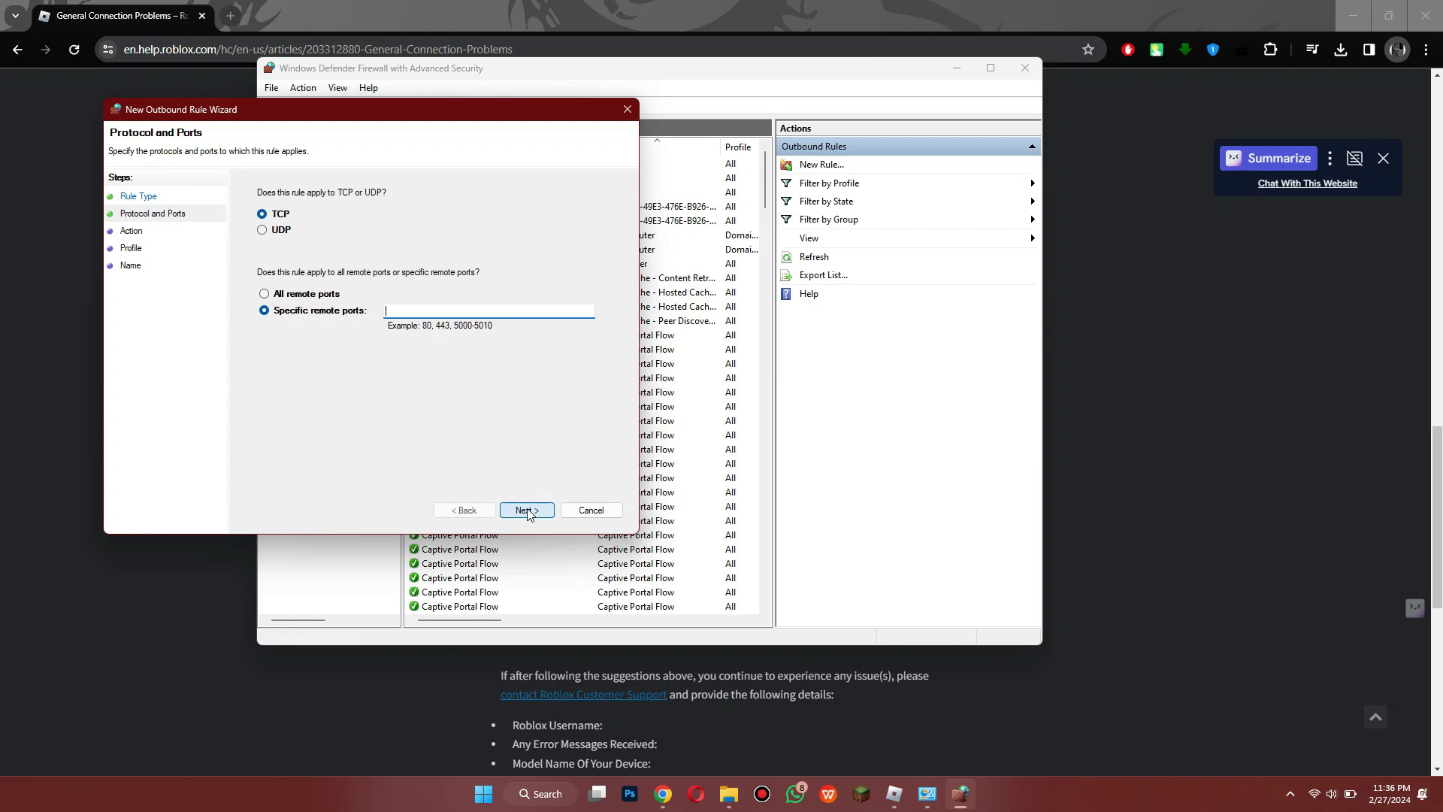
click(278, 230)
right_click(414, 315)
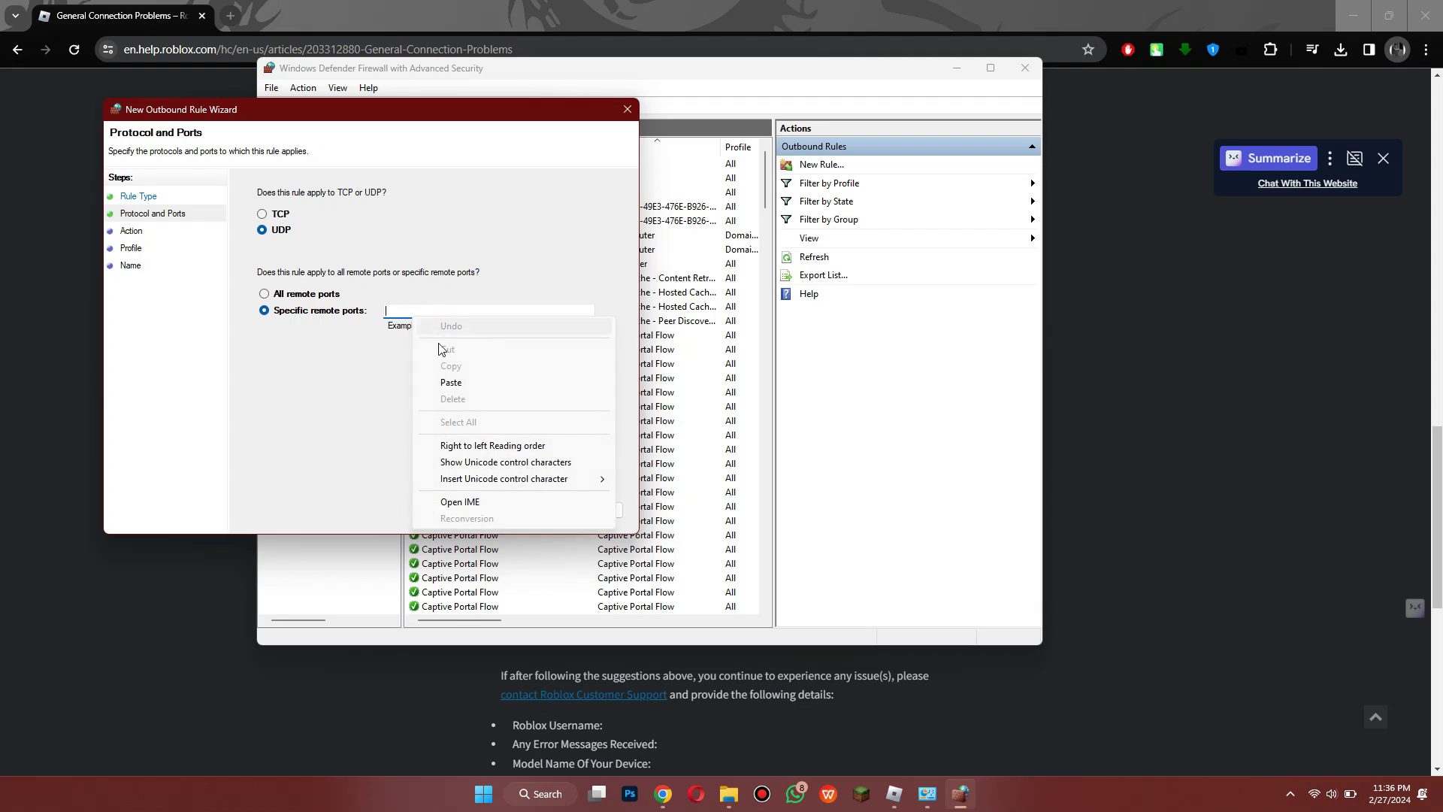
click(451, 383)
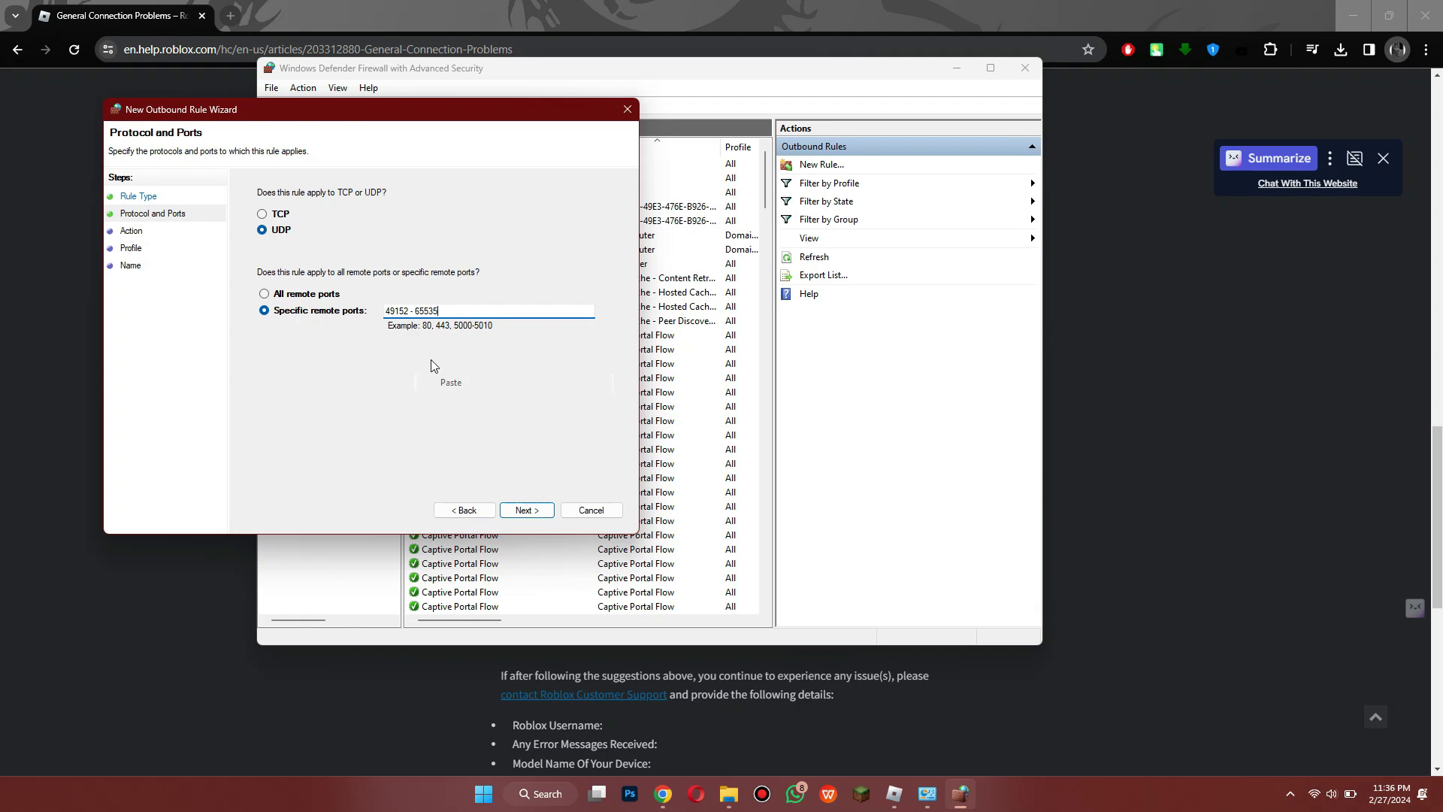
click(416, 311)
key(BackSpace)
key(BackSpace)
- Allow the connection on all profiles and name the rule 'roblox outtbound'
key(Return)
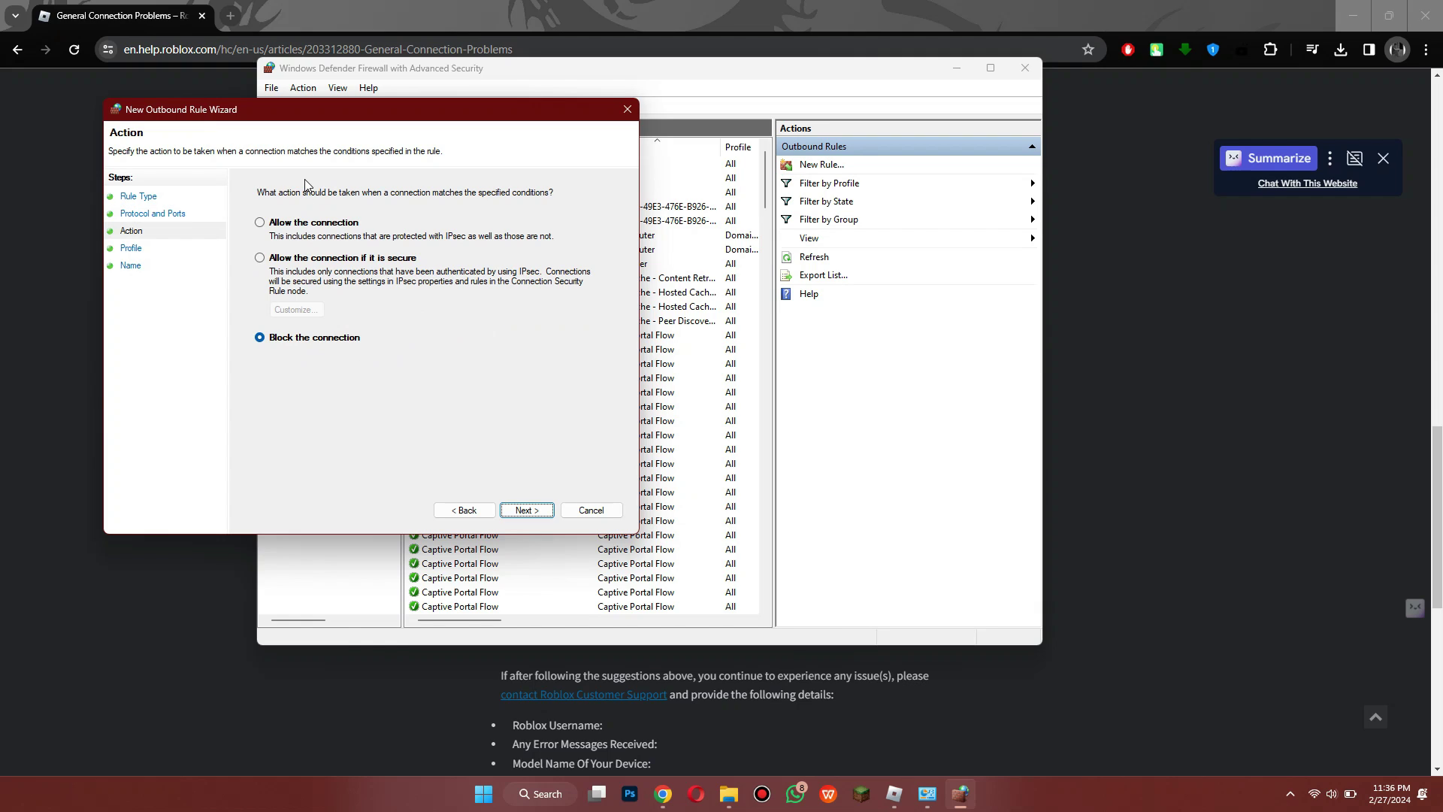
click(293, 226)
click(529, 514)
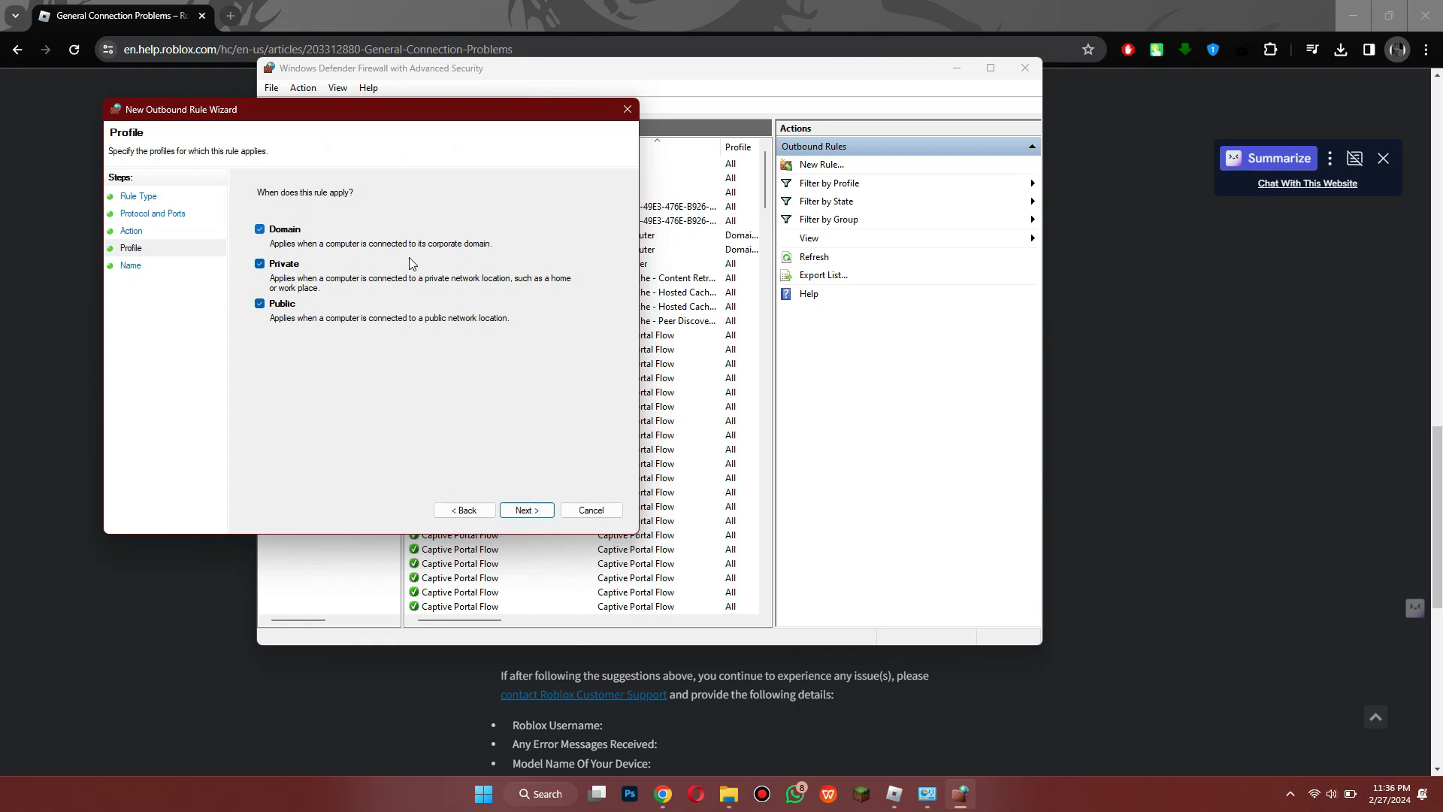
click(529, 514)
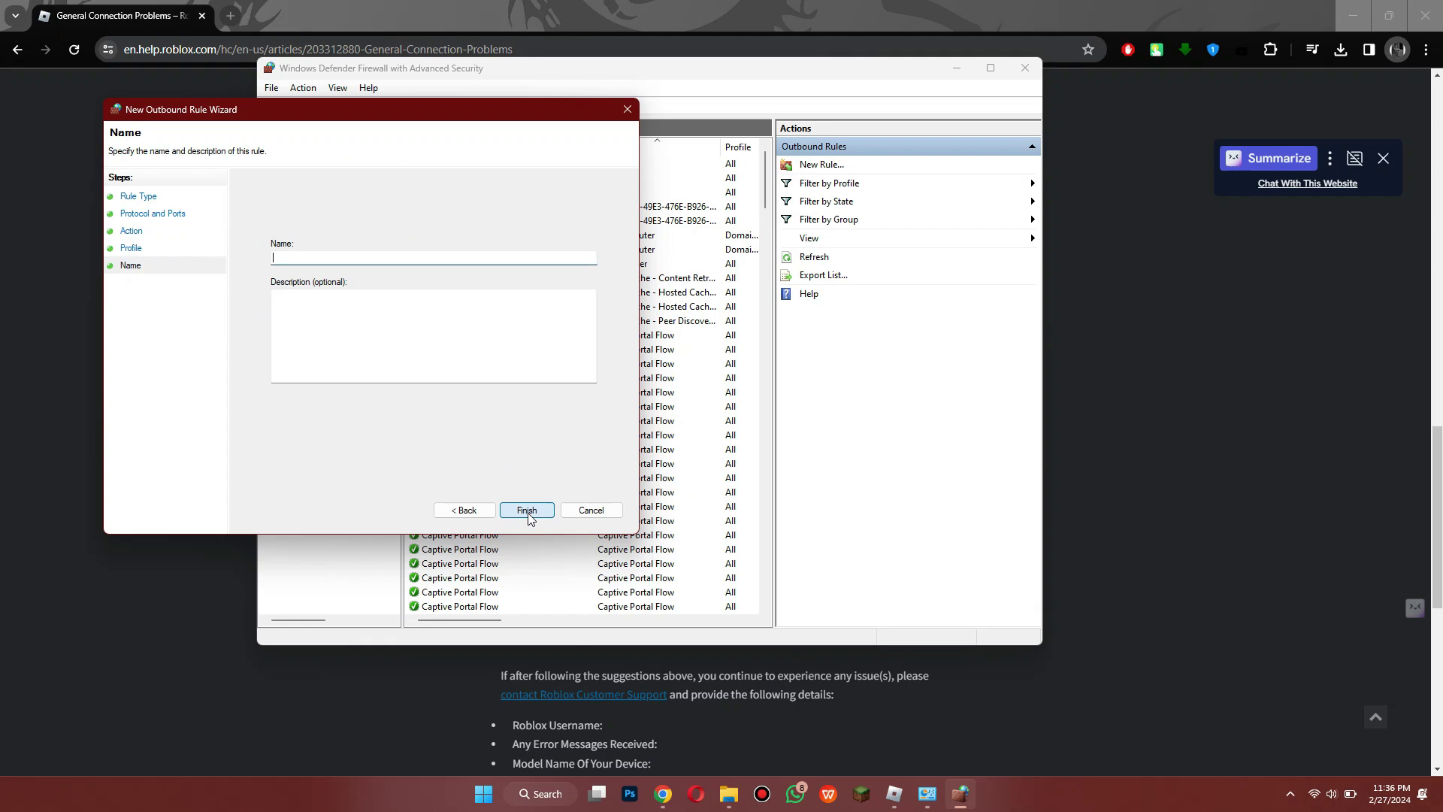
text(outtbound)
key(Home)
text(roblox)
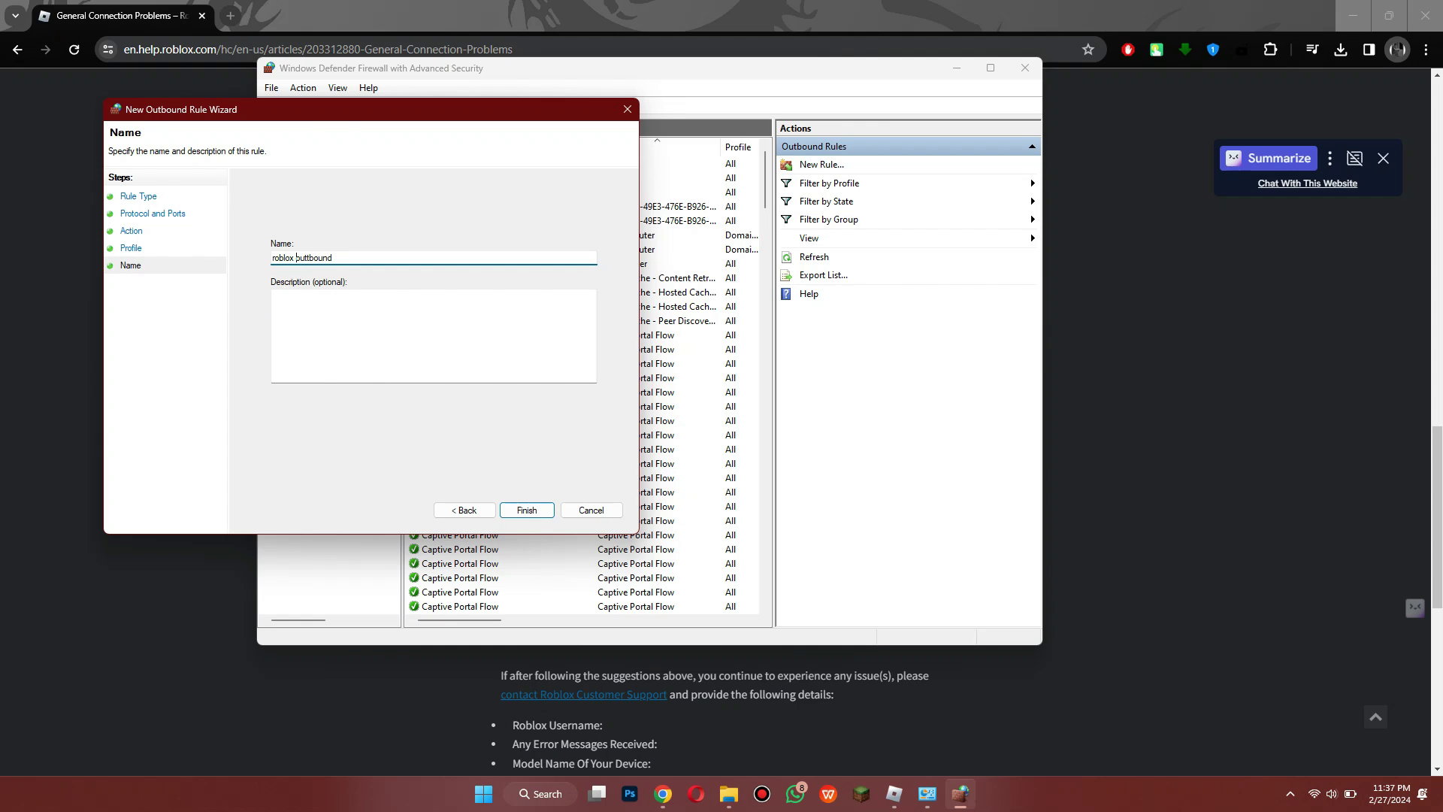
key(Return)
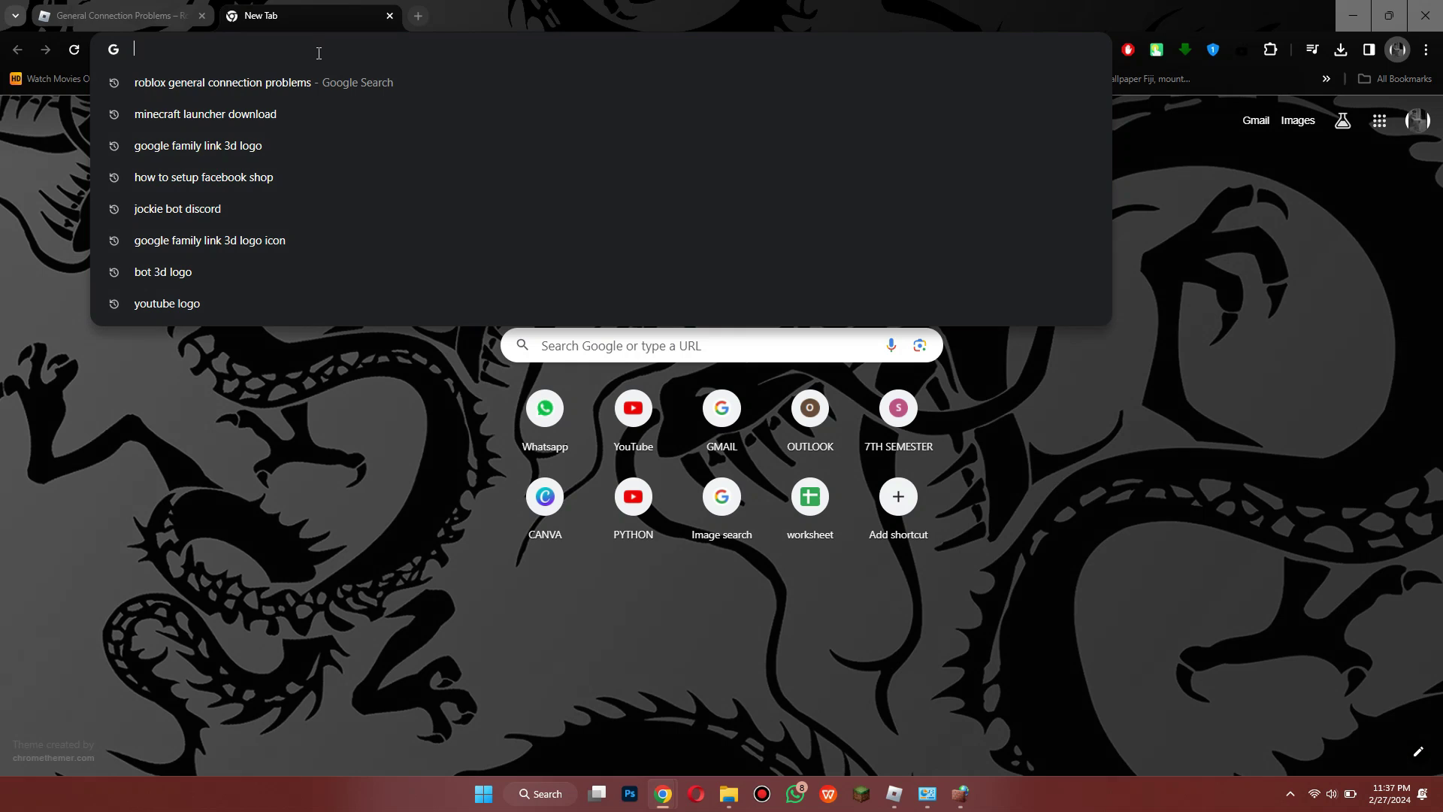
- Search 'roblox status' and scroll through the status.roblox.com history page
text(roblox s)
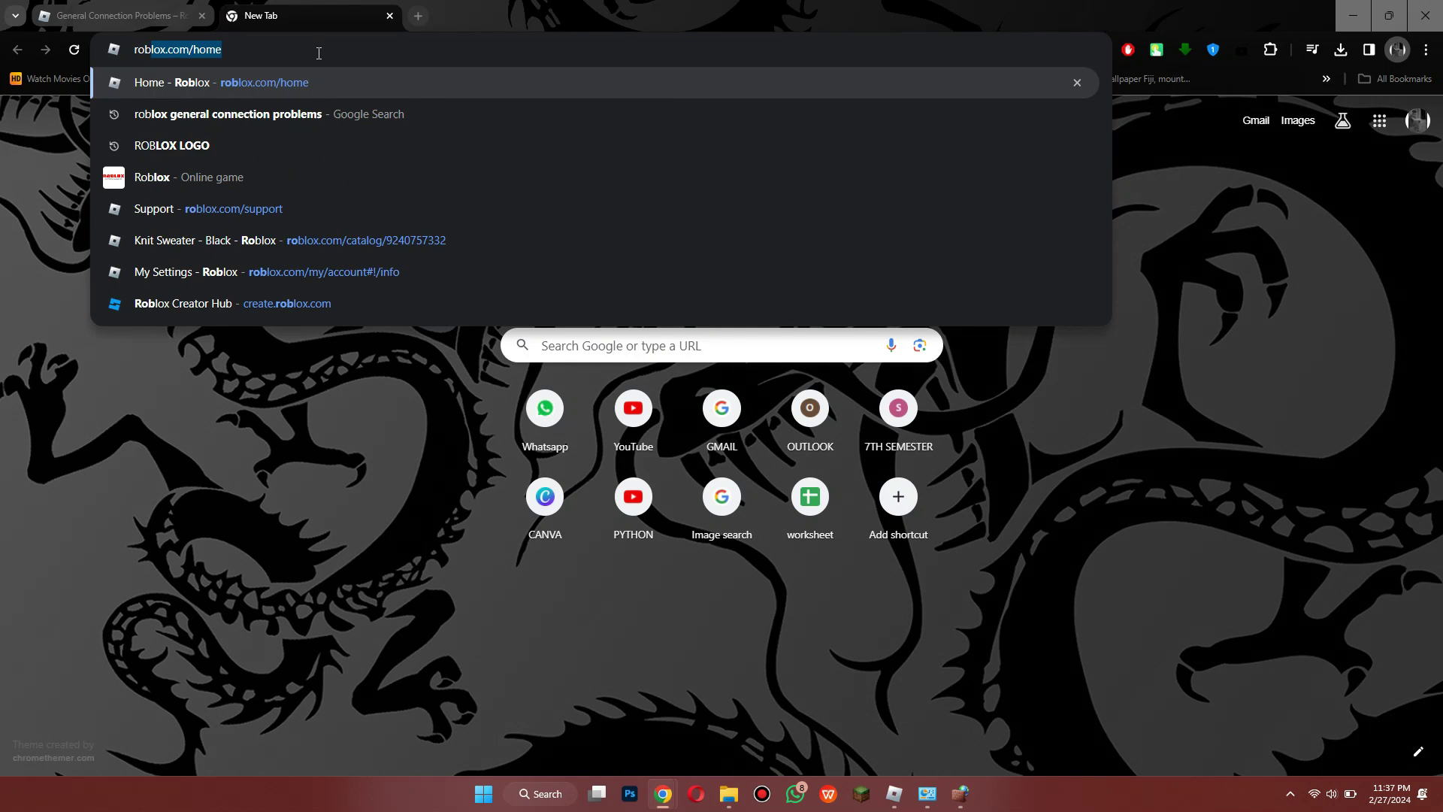
text(tatus)
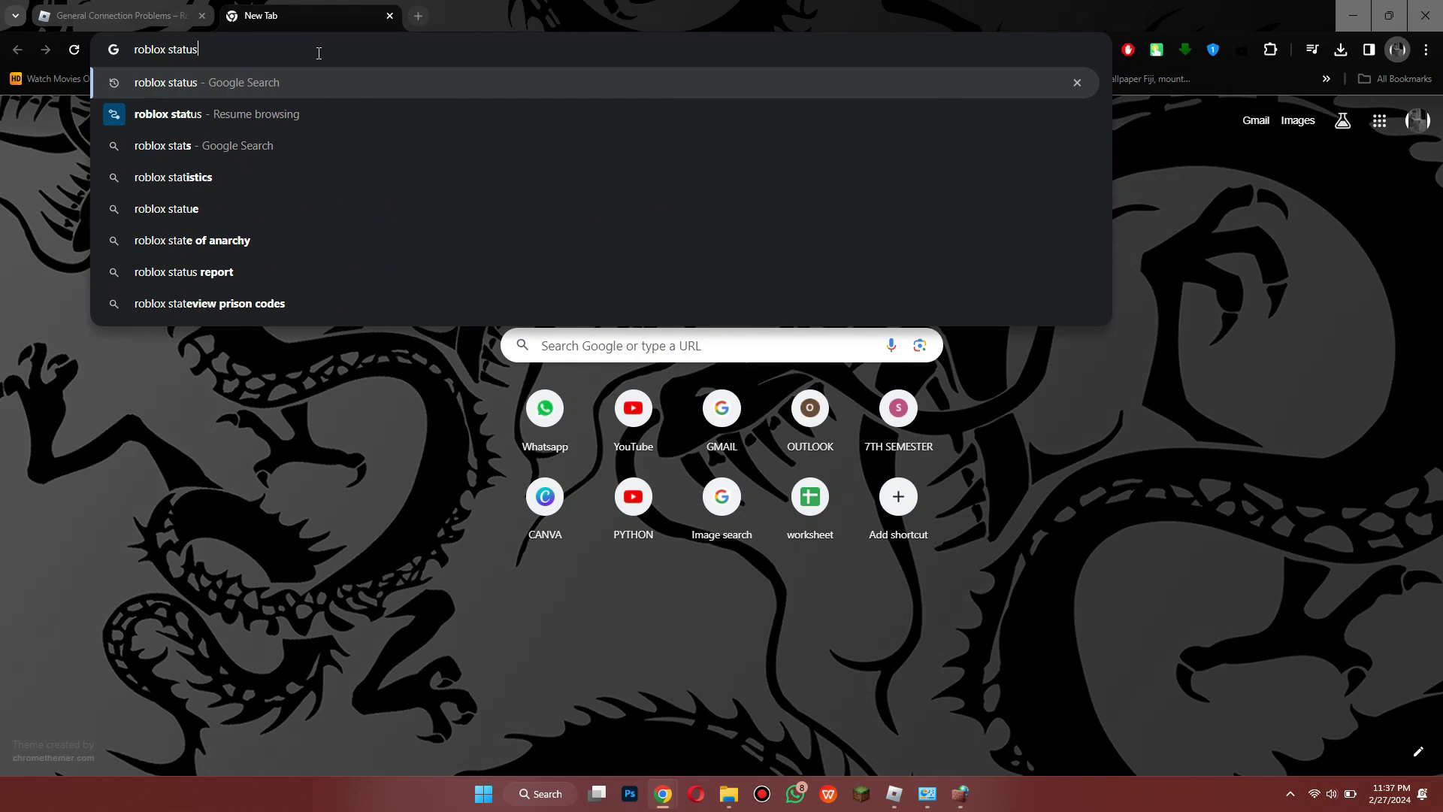
key(Return)
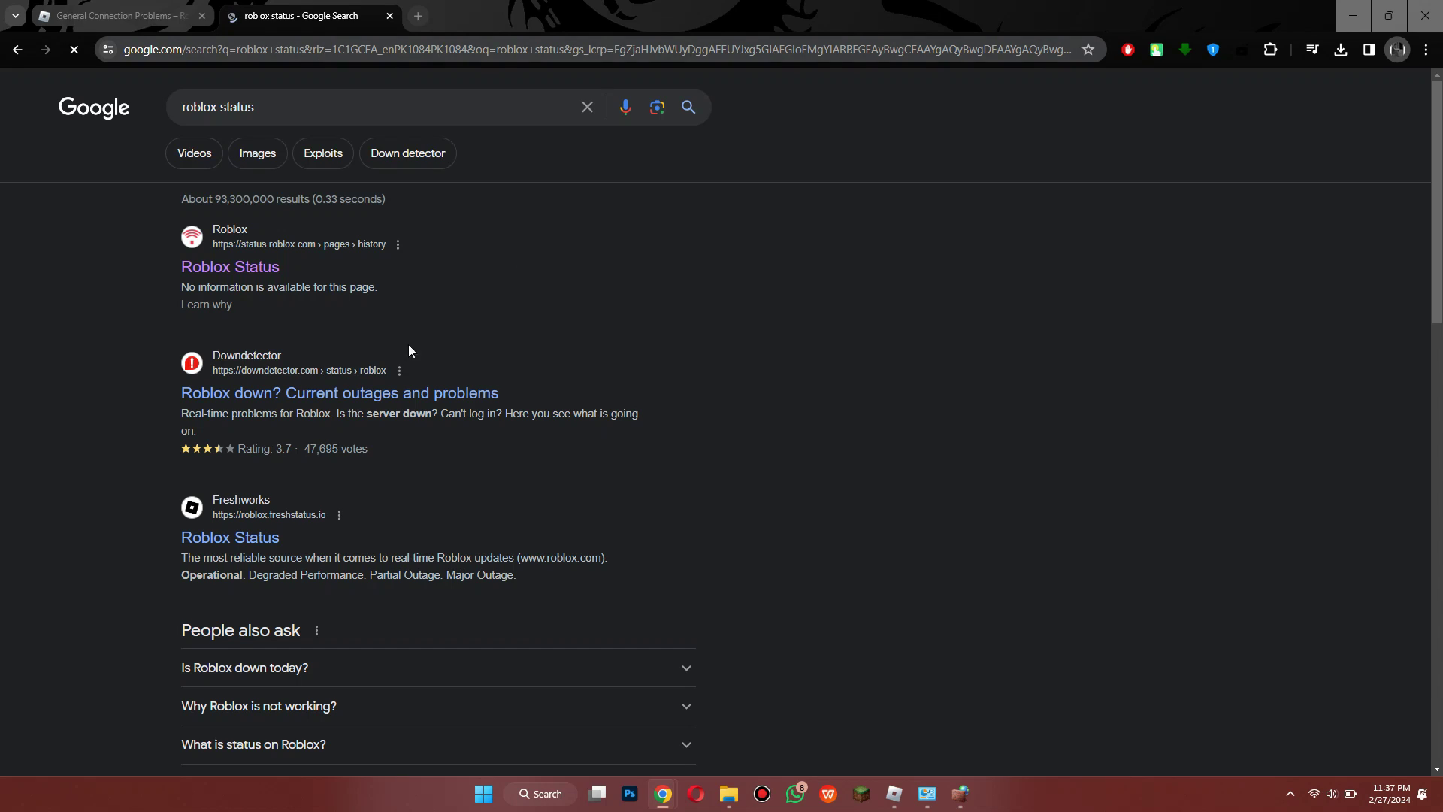
click(249, 276)
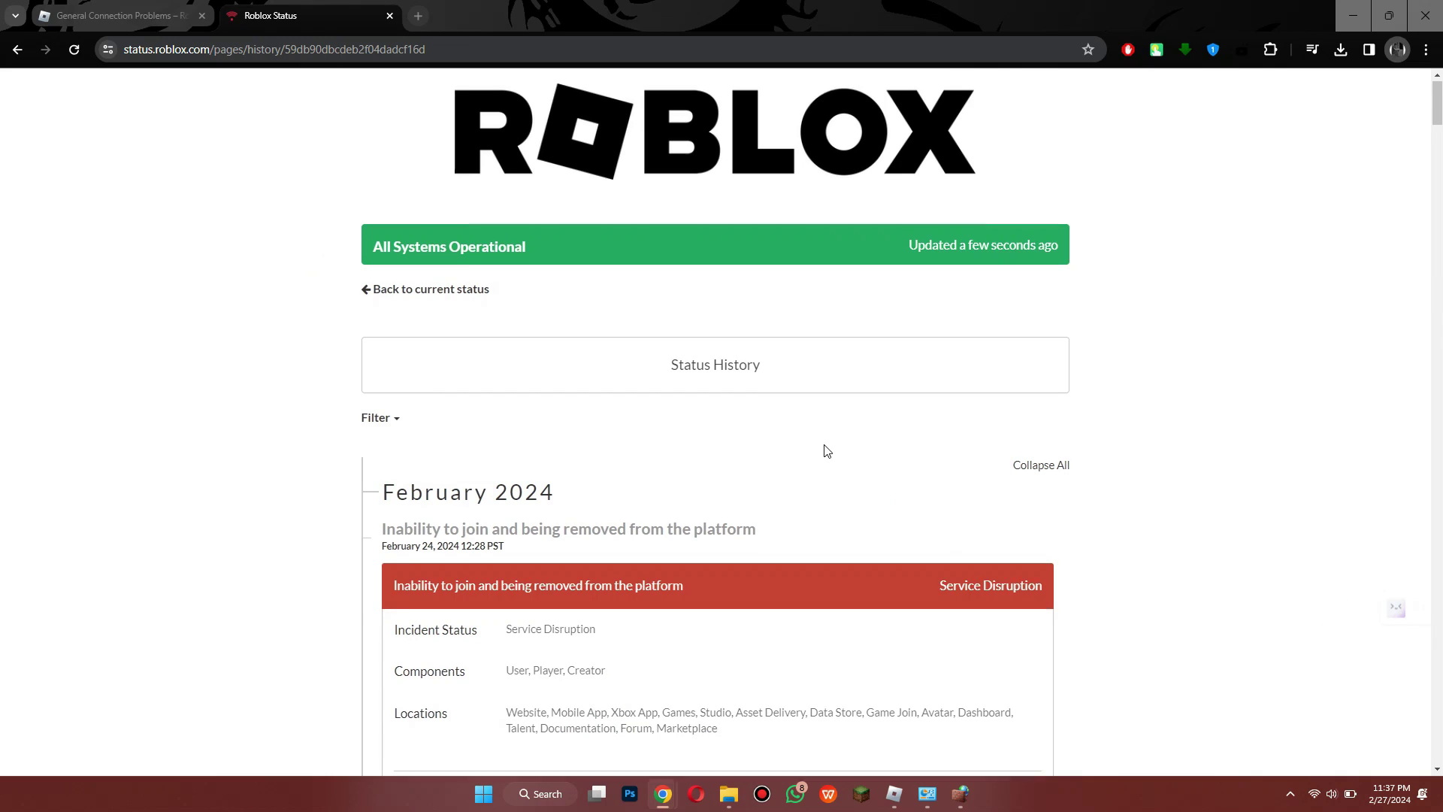
scroll(823, 450, down, 1)
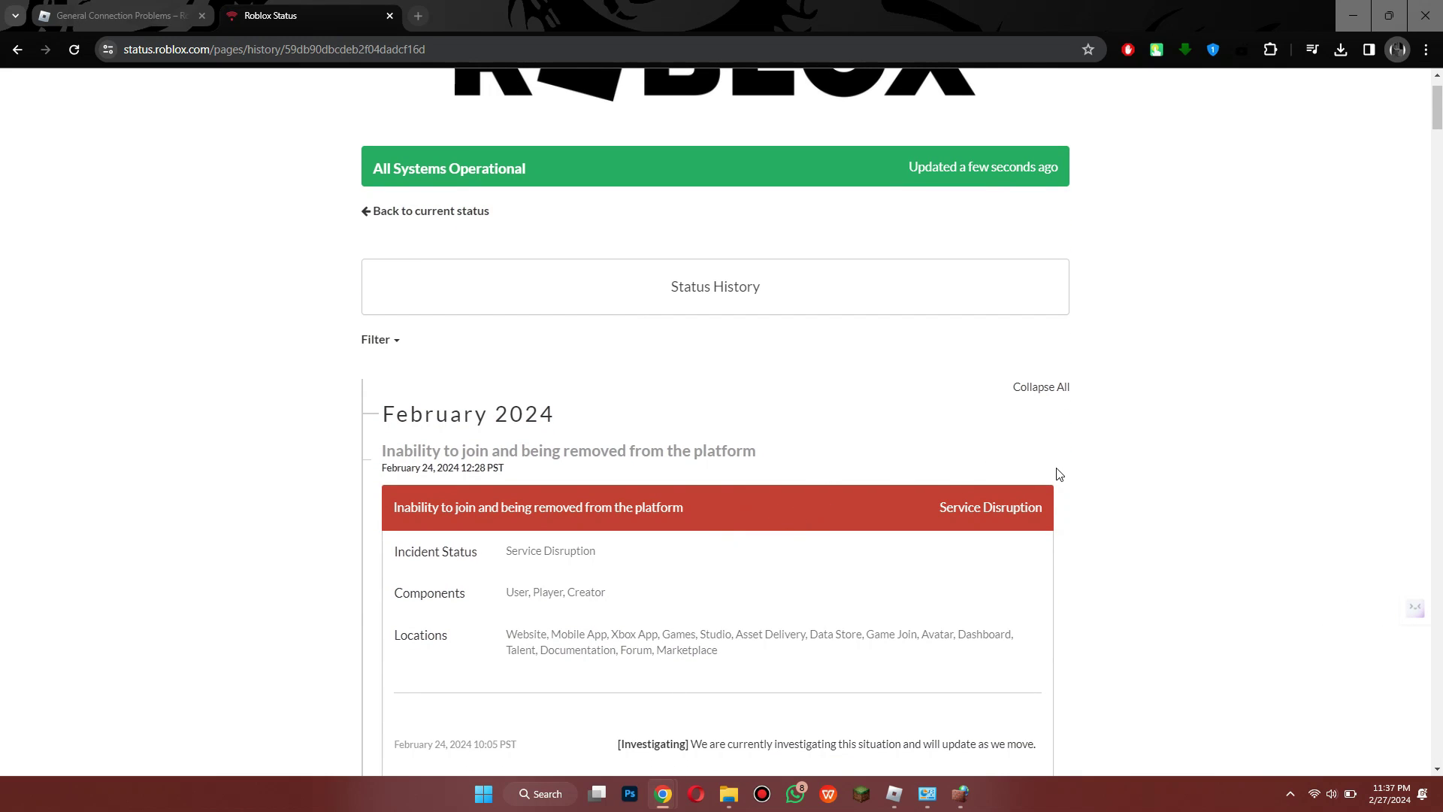
scroll(1064, 474, down, 1)
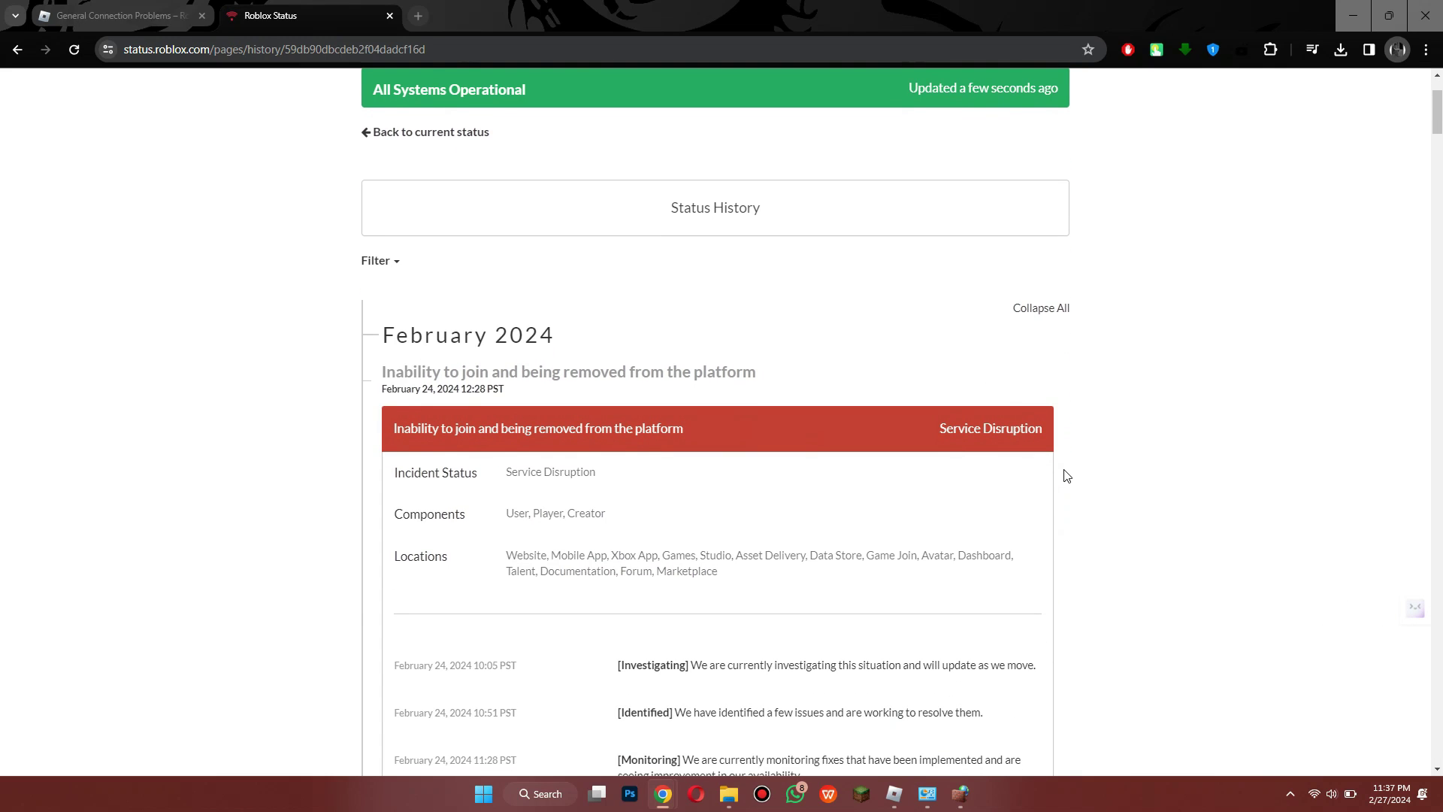